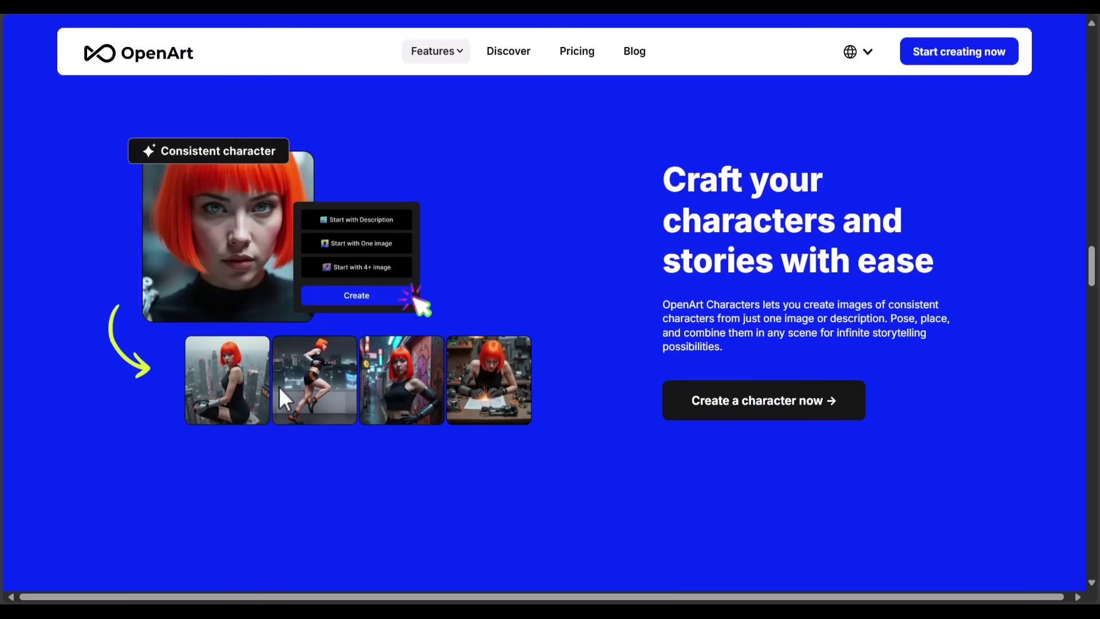
# - Review the landing page sections on consistent characters, photo-to-video conversion, AI editing tools, artistic styles and custom model training
pyautogui.moveTo(670, 178); pyautogui.dragTo(958, 247)
pyautogui.moveTo(887, 232); pyautogui.dragTo(638, 188)
pyautogui.scroll(-5, 597, 401)
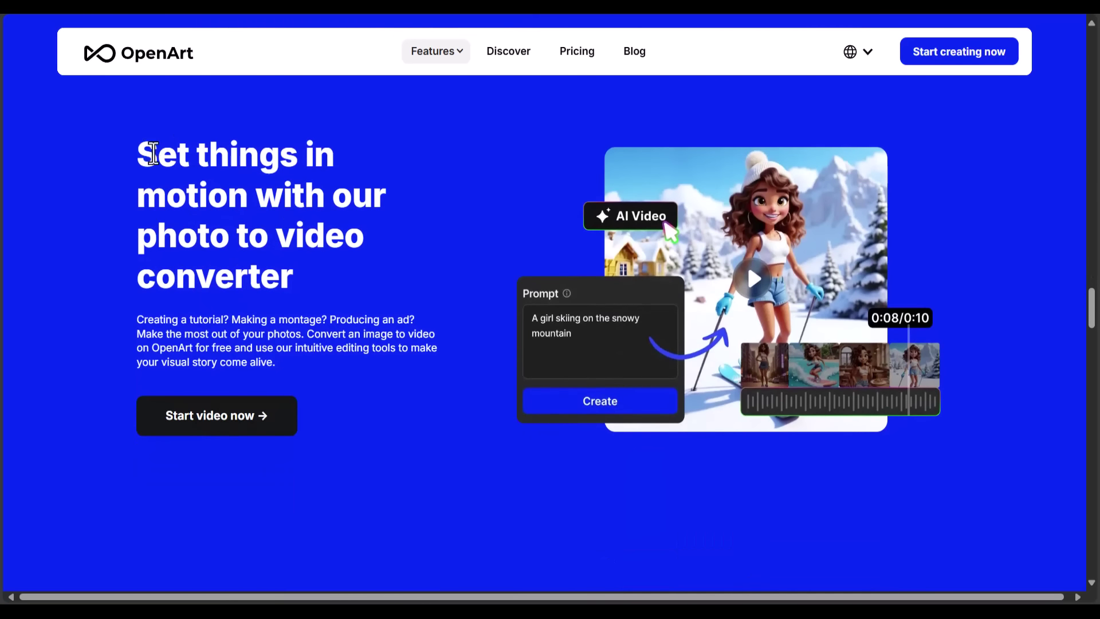
pyautogui.moveTo(153, 154); pyautogui.dragTo(127, 151)
pyautogui.scroll(-10, 777, 355)
pyautogui.scroll(-1, 779, 344)
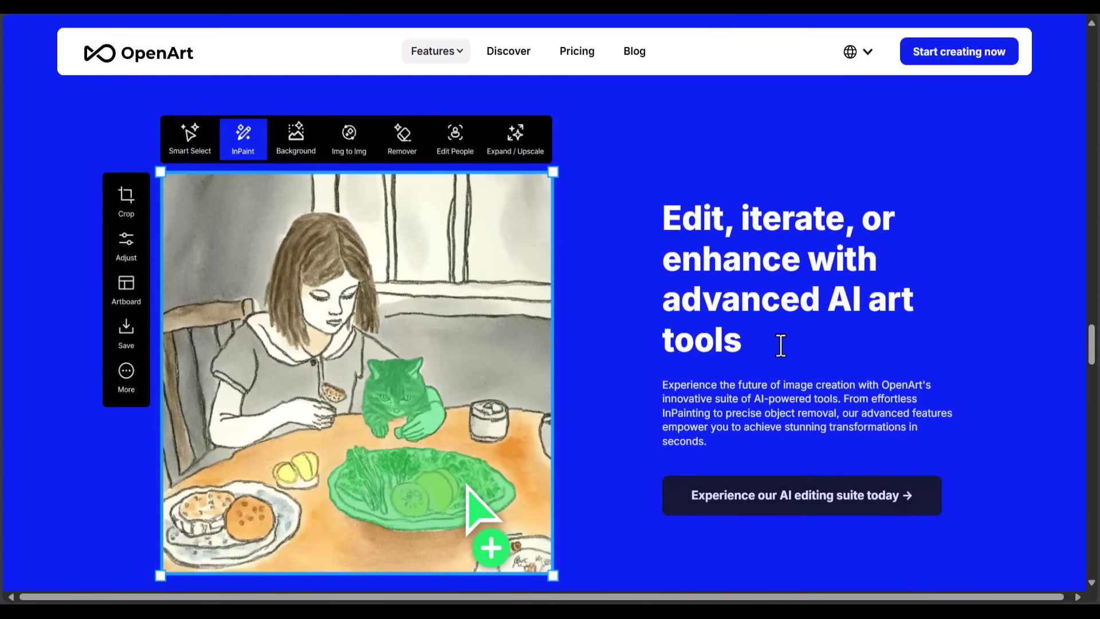
pyautogui.moveTo(668, 220)
pyautogui.mouseDown()
pyautogui.moveTo(857, 256)
pyautogui.moveTo(884, 339)
pyautogui.moveTo(687, 216)
pyautogui.mouseUp()
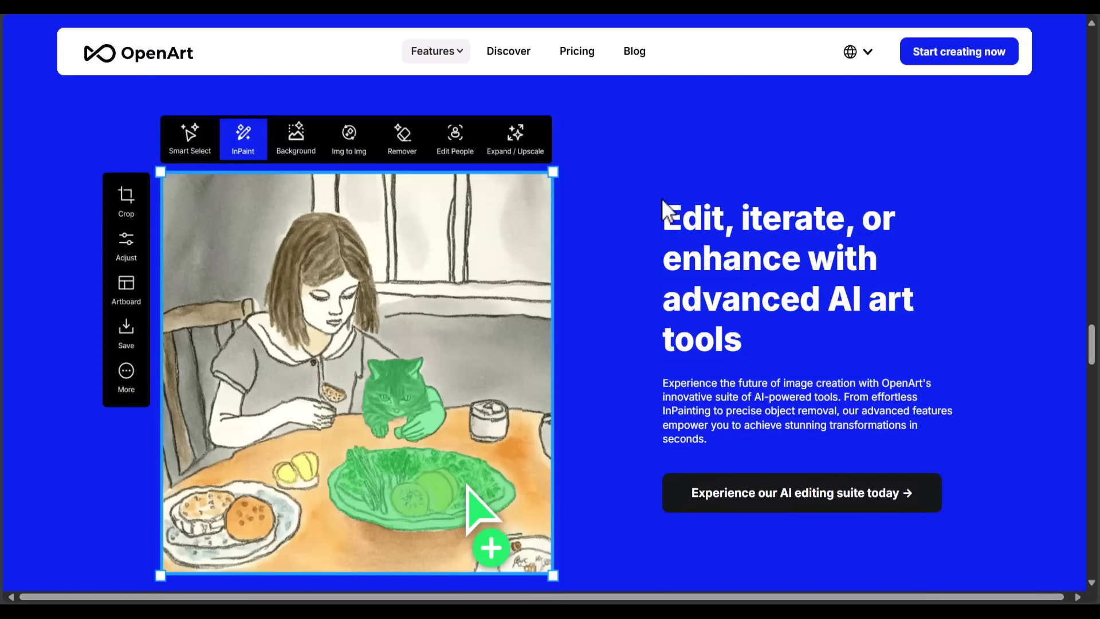
pyautogui.scroll(-2, 693, 249)
pyautogui.scroll(-7, 702, 260)
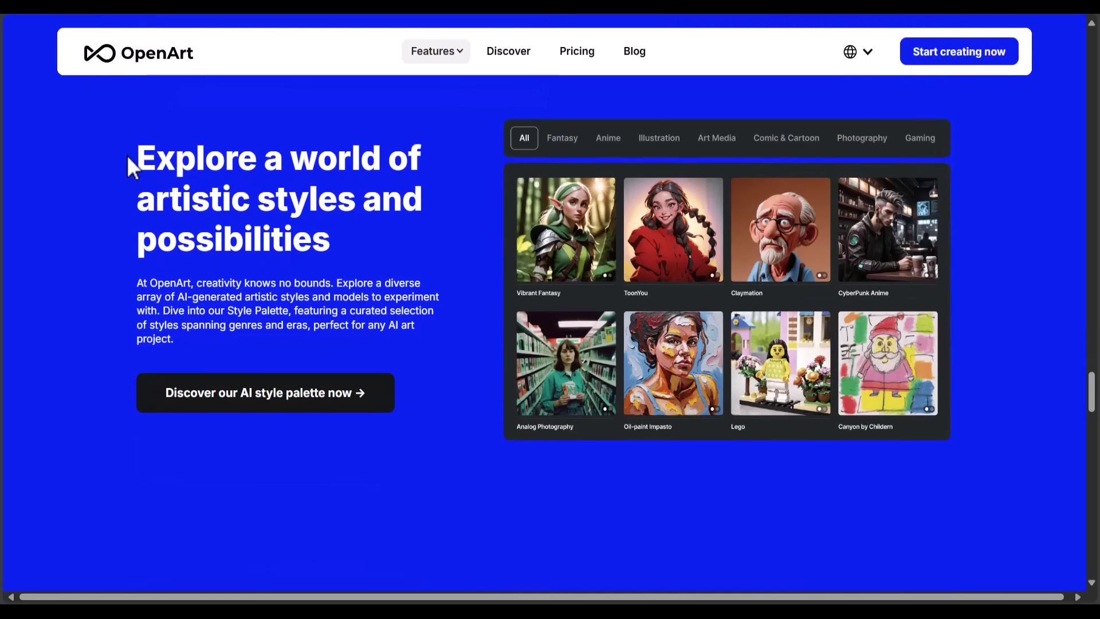
pyautogui.moveTo(141, 160)
pyautogui.mouseDown()
pyautogui.moveTo(328, 261)
pyautogui.moveTo(157, 160)
pyautogui.mouseUp()
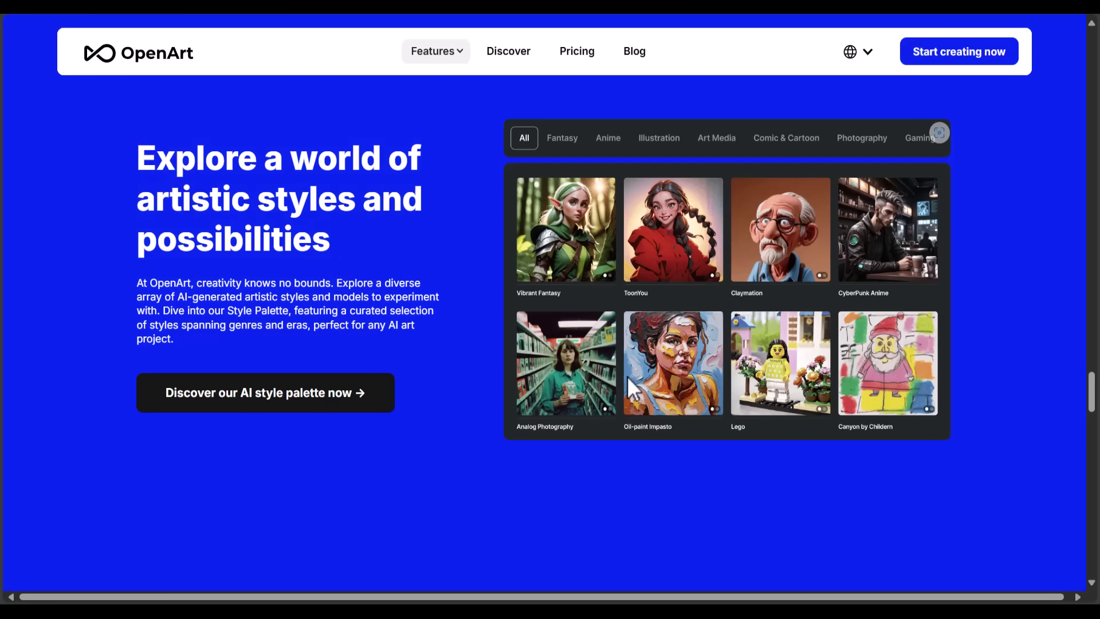
pyautogui.scroll(-8, 1038, 343)
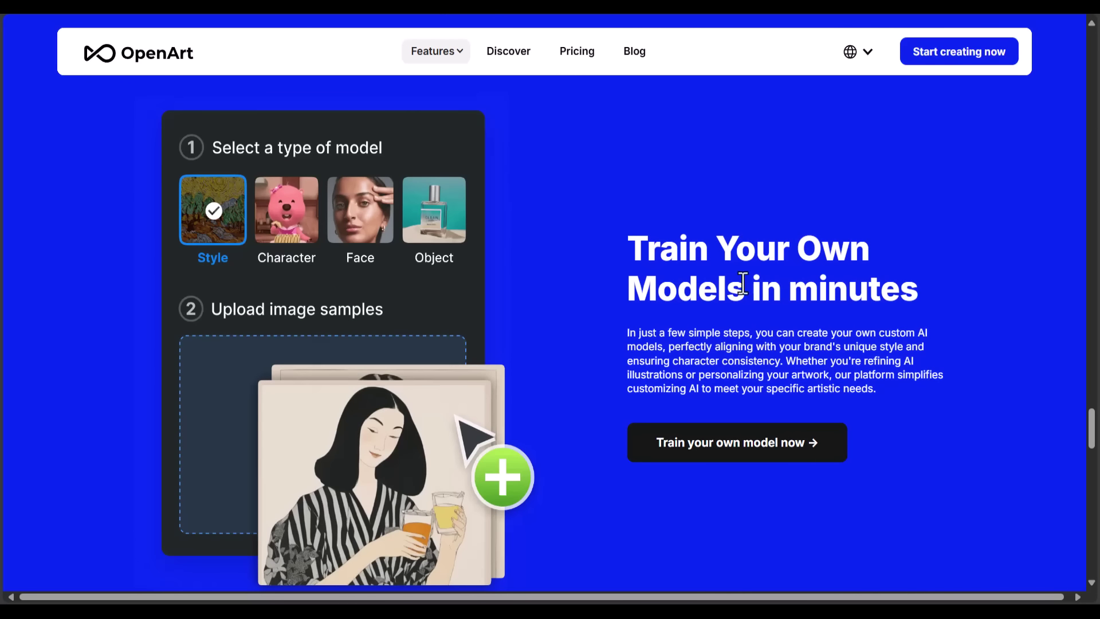
pyautogui.moveTo(638, 249); pyautogui.dragTo(871, 287)
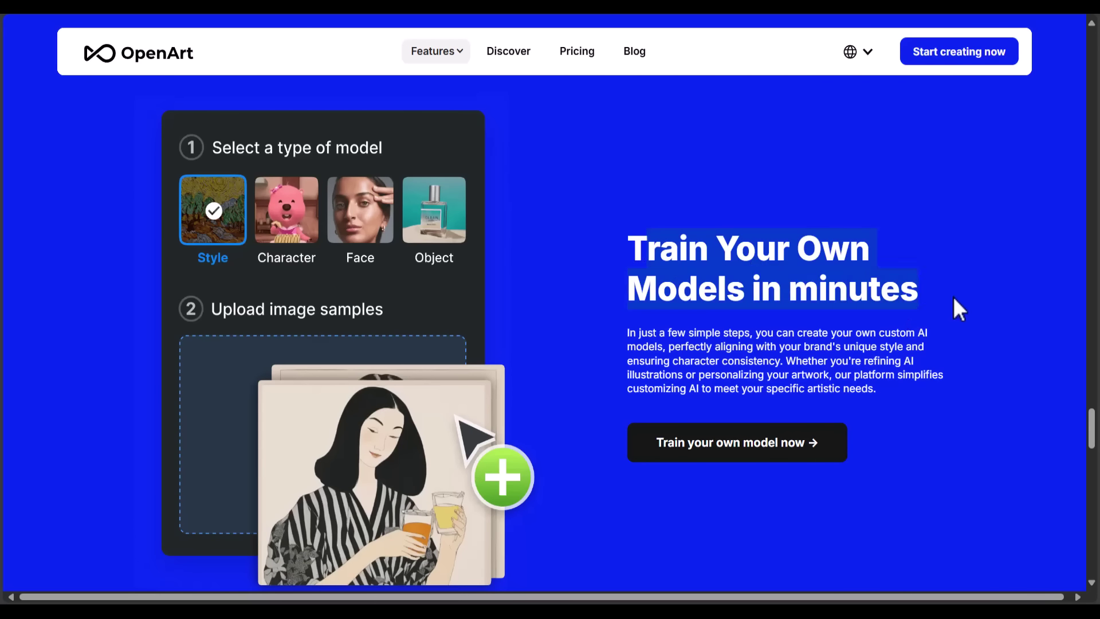
pyautogui.click(976, 338)
# - Return to the start of the landing page and start creating to open the dashboard
pyautogui.press('Home')
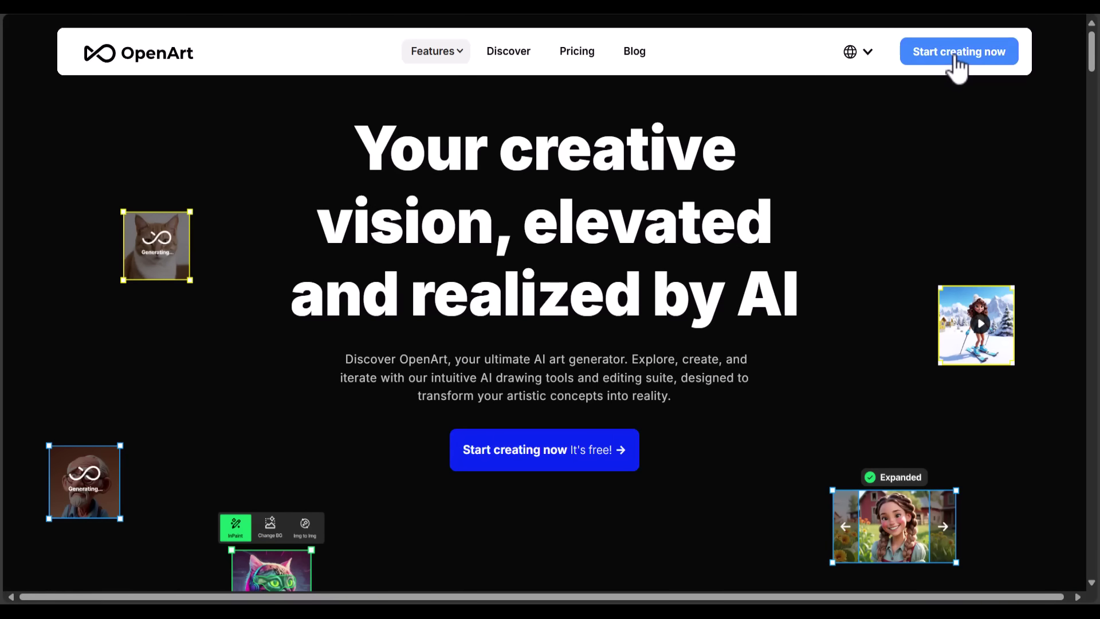
pyautogui.click(957, 57)
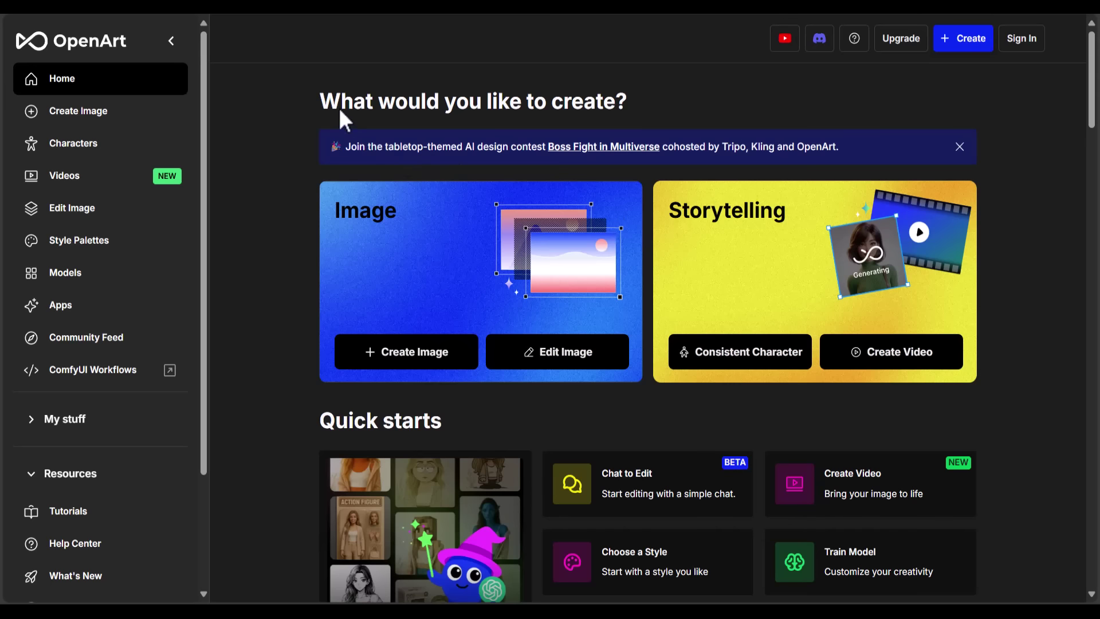
# - Examine the dashboard's Image and Storytelling options, Quick starts, Featured Apps, starting models and community creations
pyautogui.moveTo(322, 103)
pyautogui.mouseDown()
pyautogui.moveTo(638, 113)
pyautogui.moveTo(307, 115)
pyautogui.moveTo(675, 113)
pyautogui.moveTo(315, 108)
pyautogui.mouseUp()
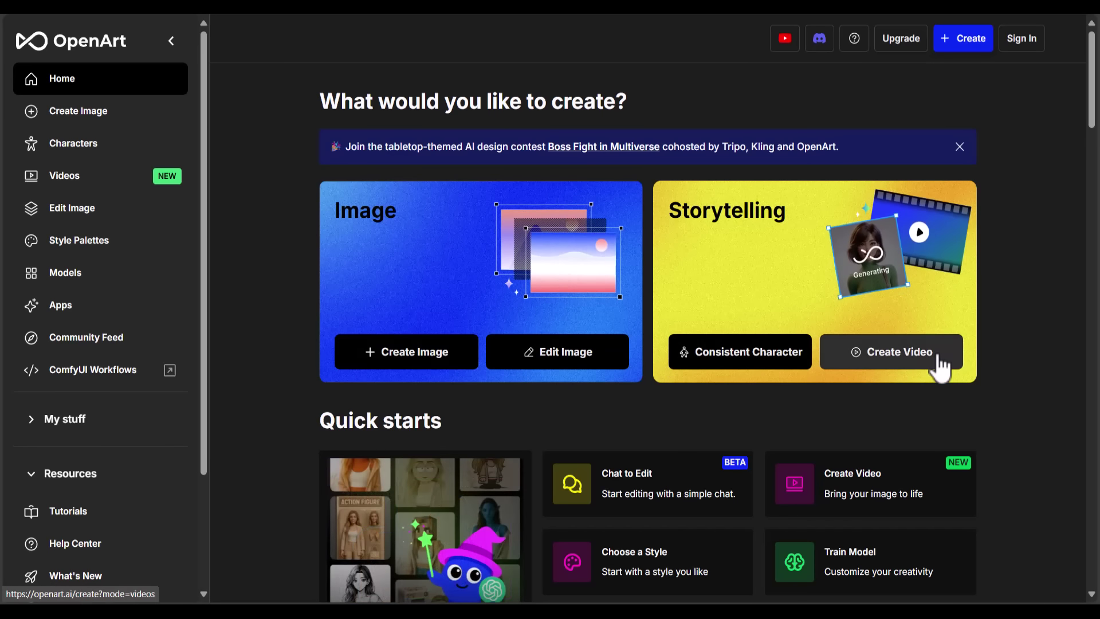
pyautogui.scroll(-5, 888, 364)
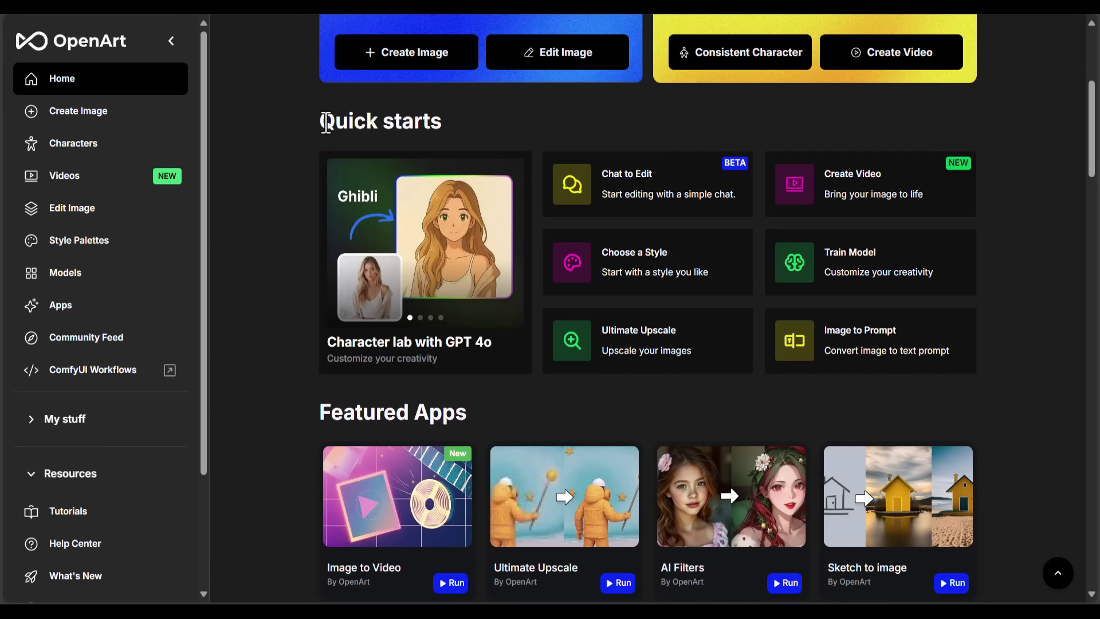
pyautogui.moveTo(325, 121); pyautogui.dragTo(439, 118)
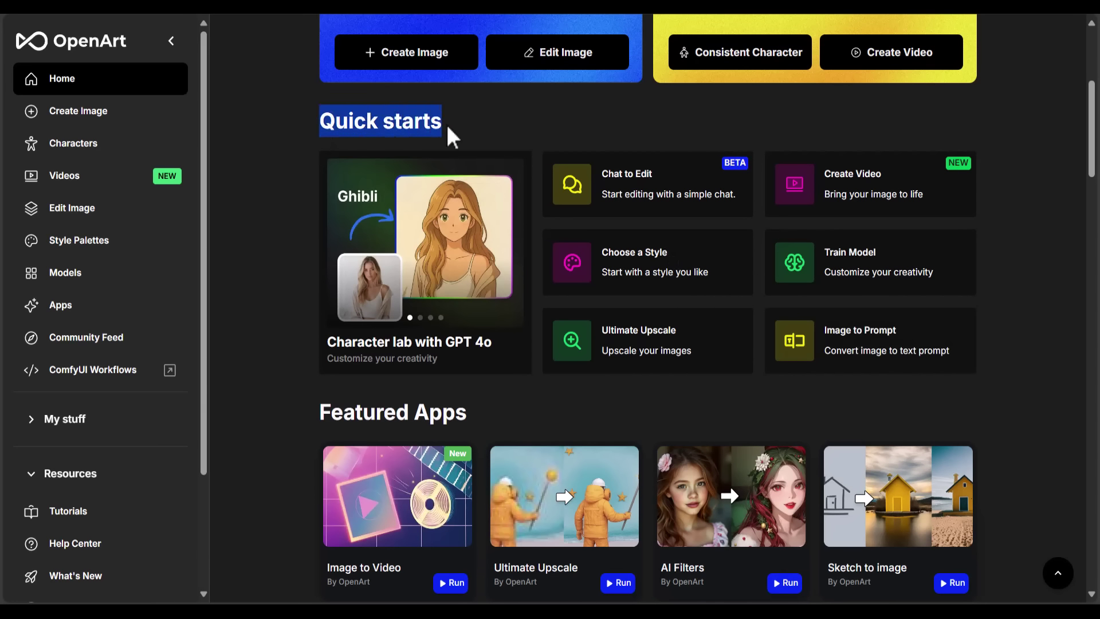
pyautogui.click(323, 133)
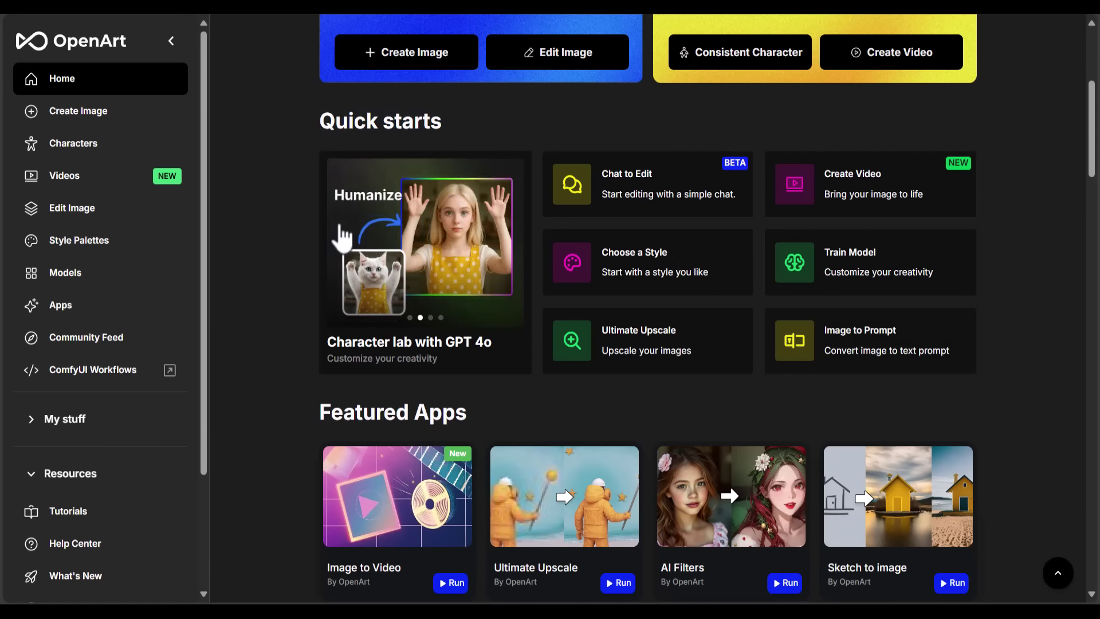
pyautogui.click(430, 317)
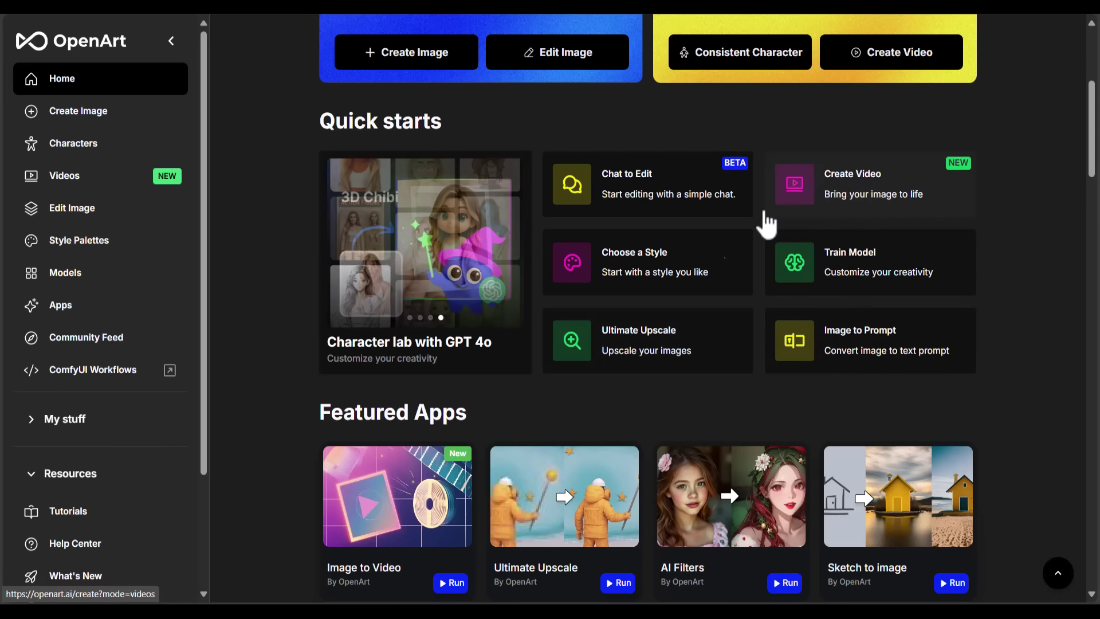
pyautogui.scroll(-4, 763, 210)
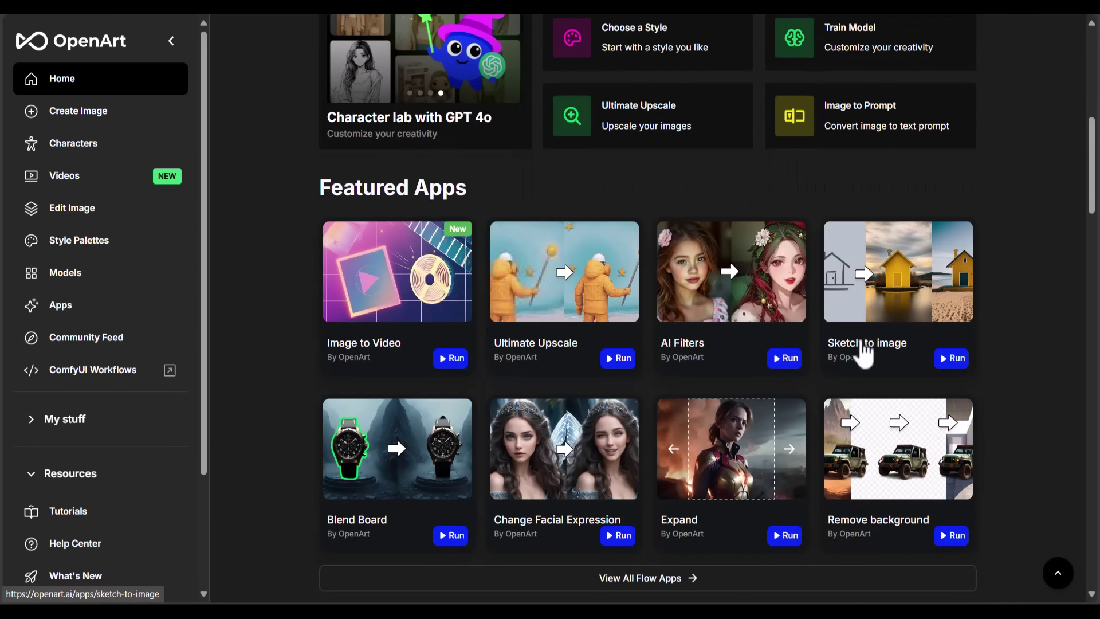
pyautogui.scroll(-6, 854, 367)
pyautogui.scroll(-15, 854, 366)
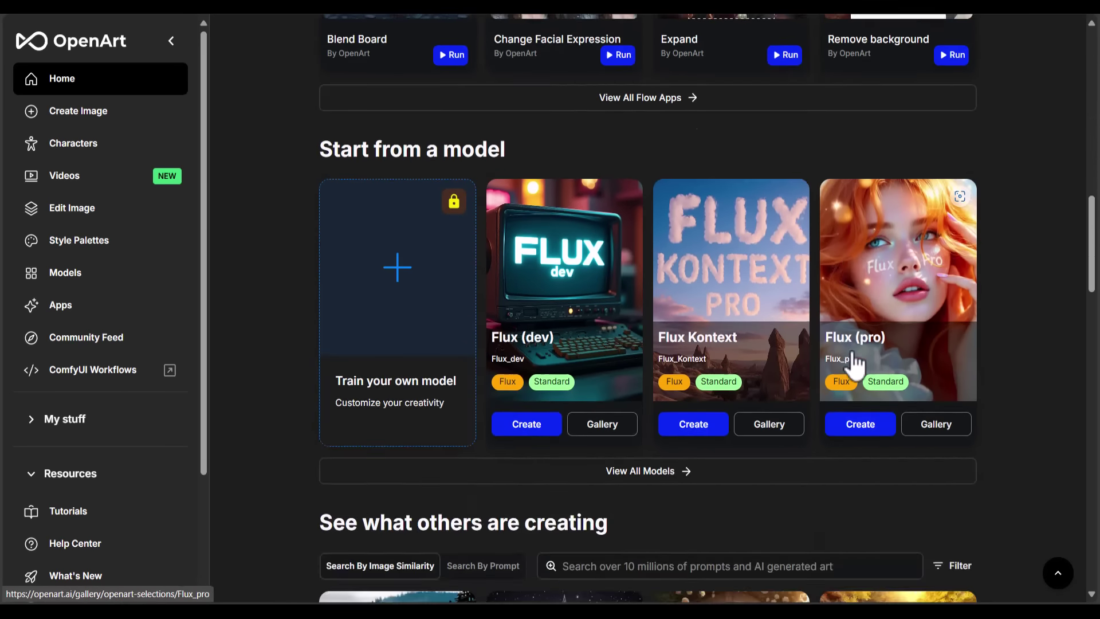
pyautogui.scroll(-15, 855, 369)
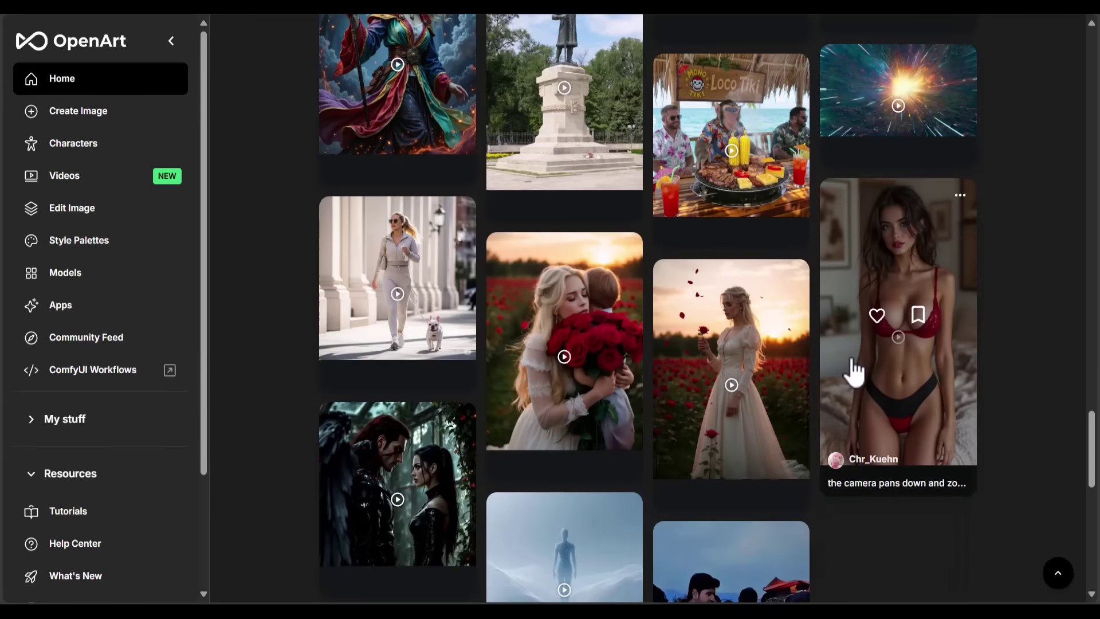
pyautogui.scroll(20, 853, 367)
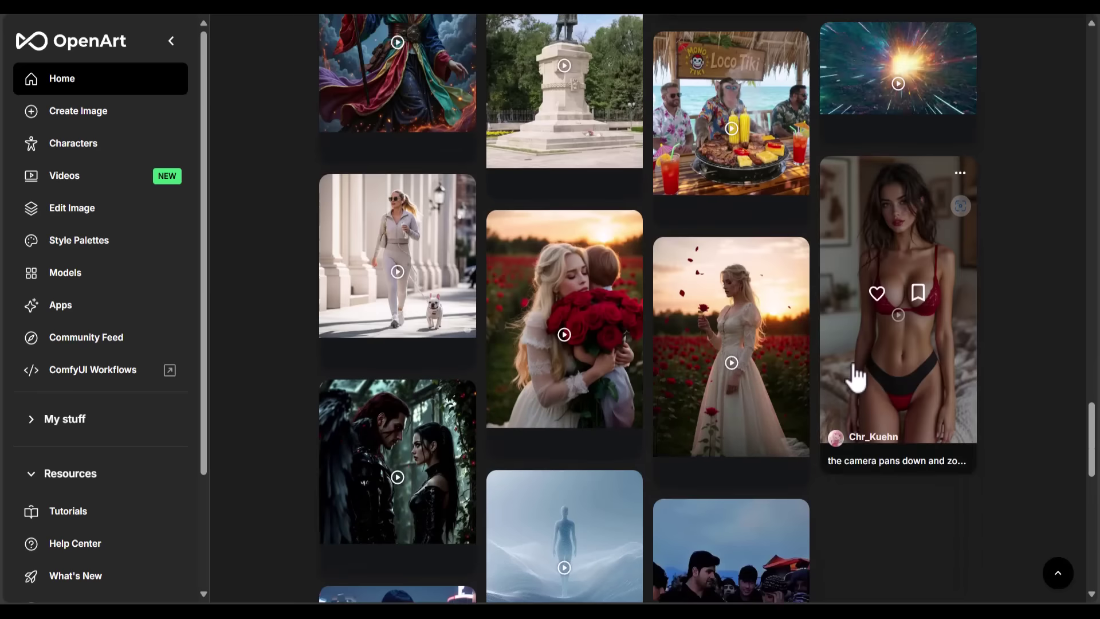
pyautogui.scroll(15, 857, 375)
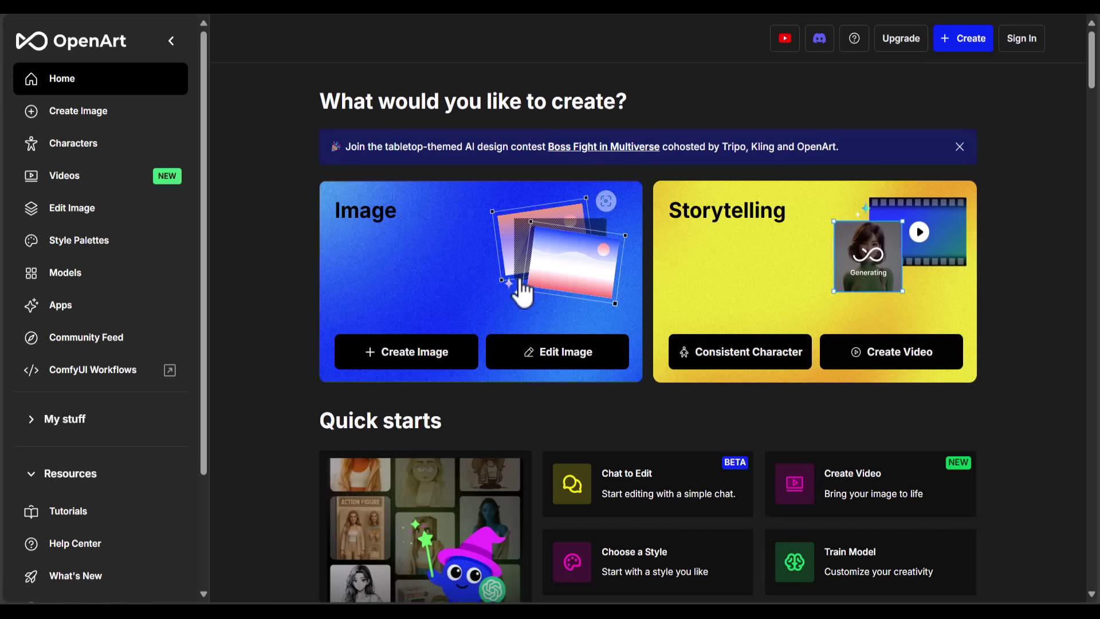
# - Sign in with Google and check the remaining trial credits
pyautogui.click(1018, 39)
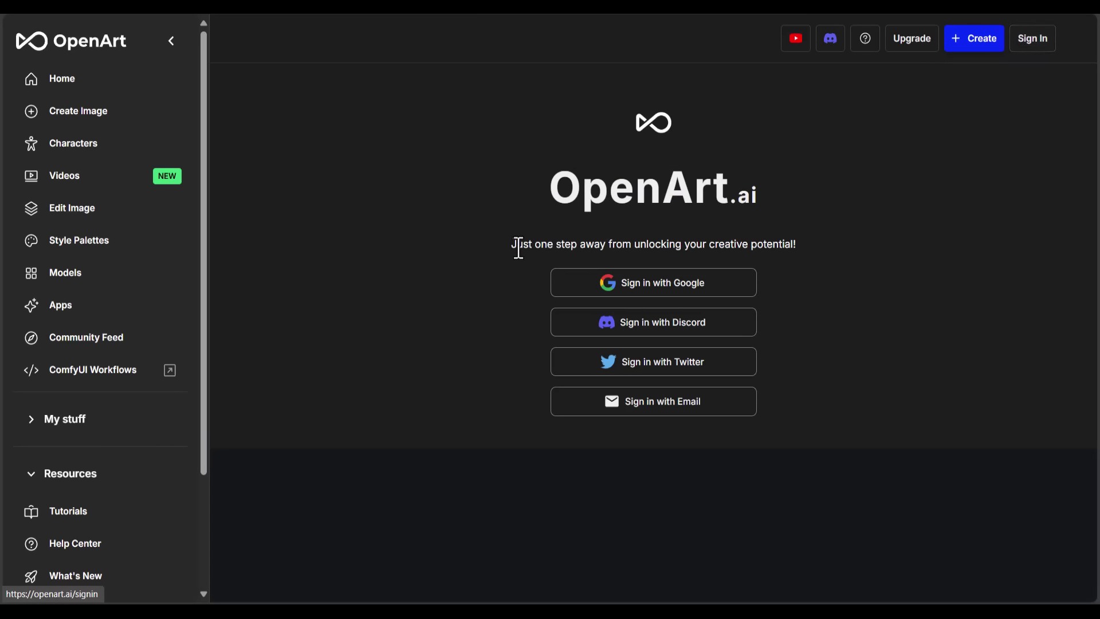
pyautogui.moveTo(518, 248)
pyautogui.mouseDown()
pyautogui.moveTo(812, 252)
pyautogui.moveTo(508, 246)
pyautogui.mouseUp()
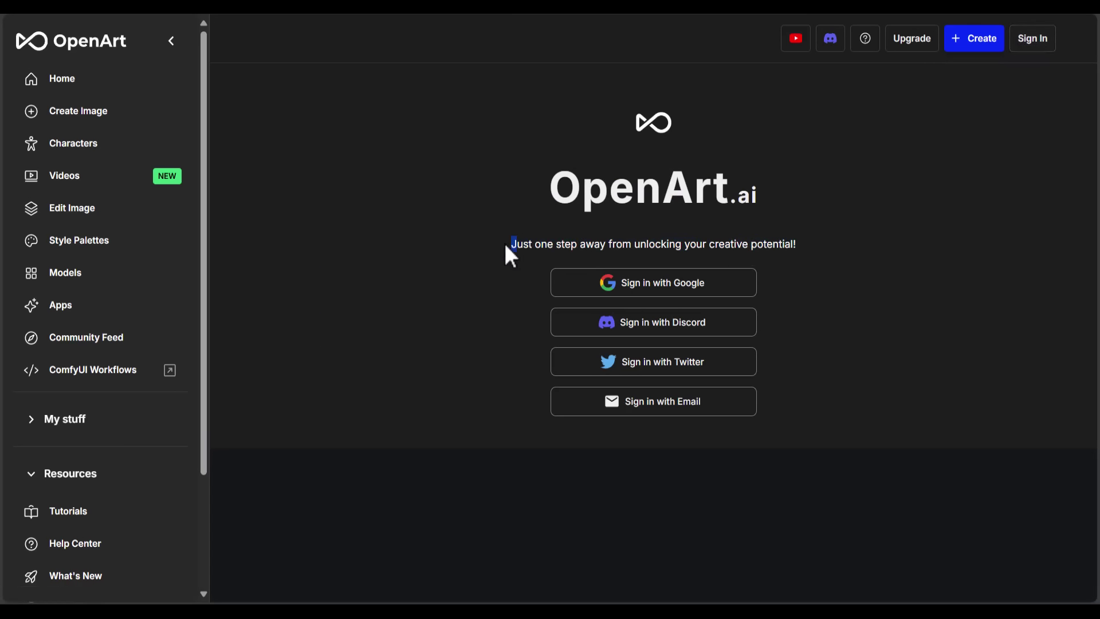
pyautogui.click(506, 242)
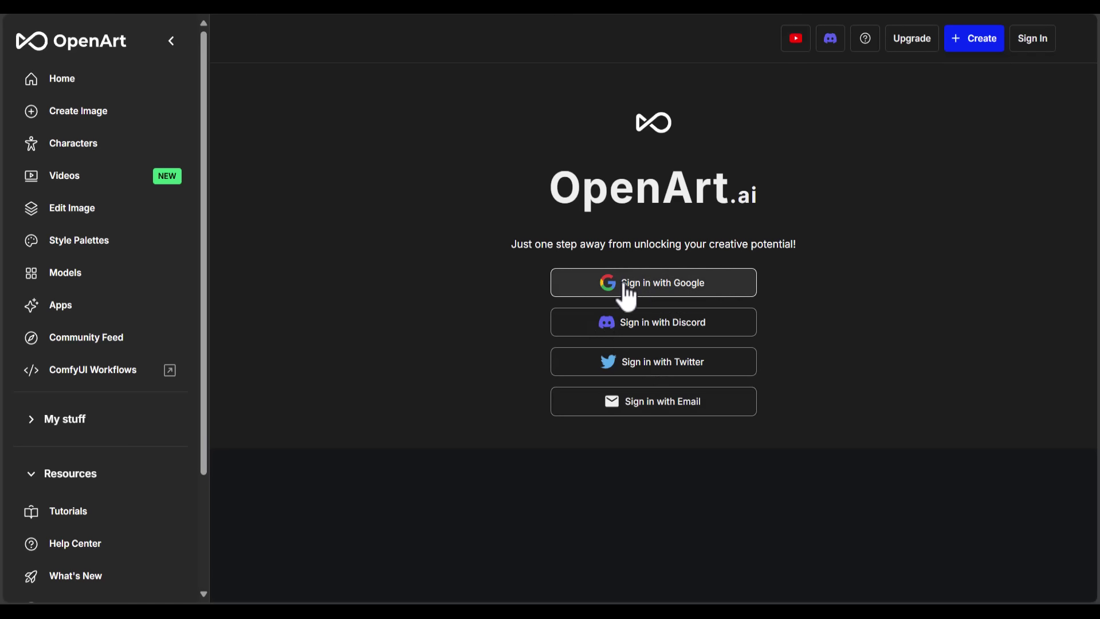
pyautogui.click(663, 286)
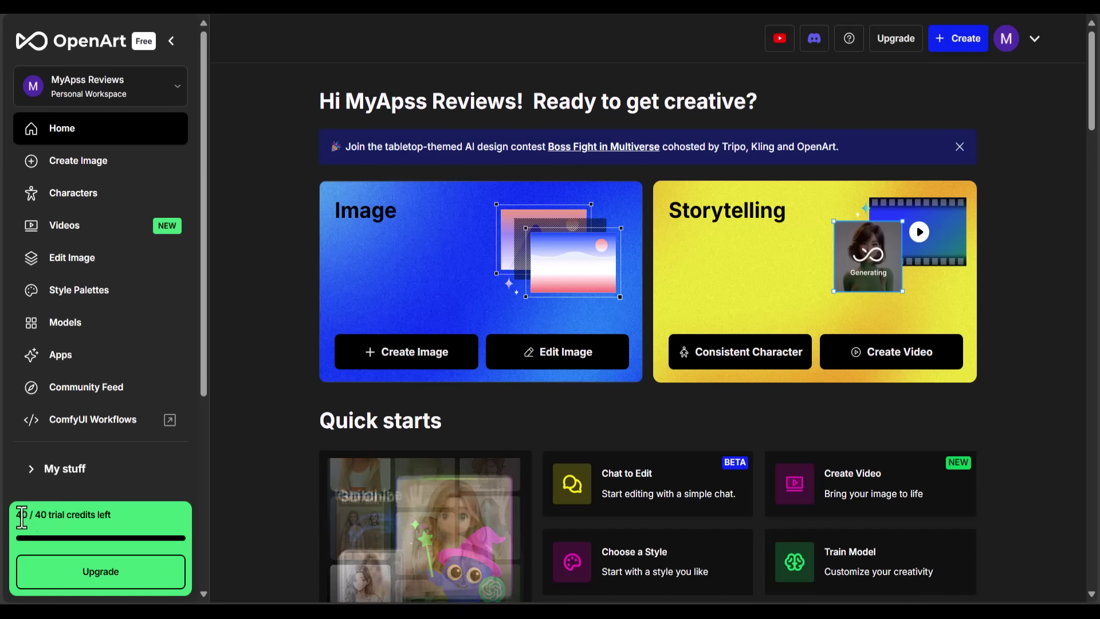
pyautogui.moveTo(15, 513); pyautogui.dragTo(83, 522)
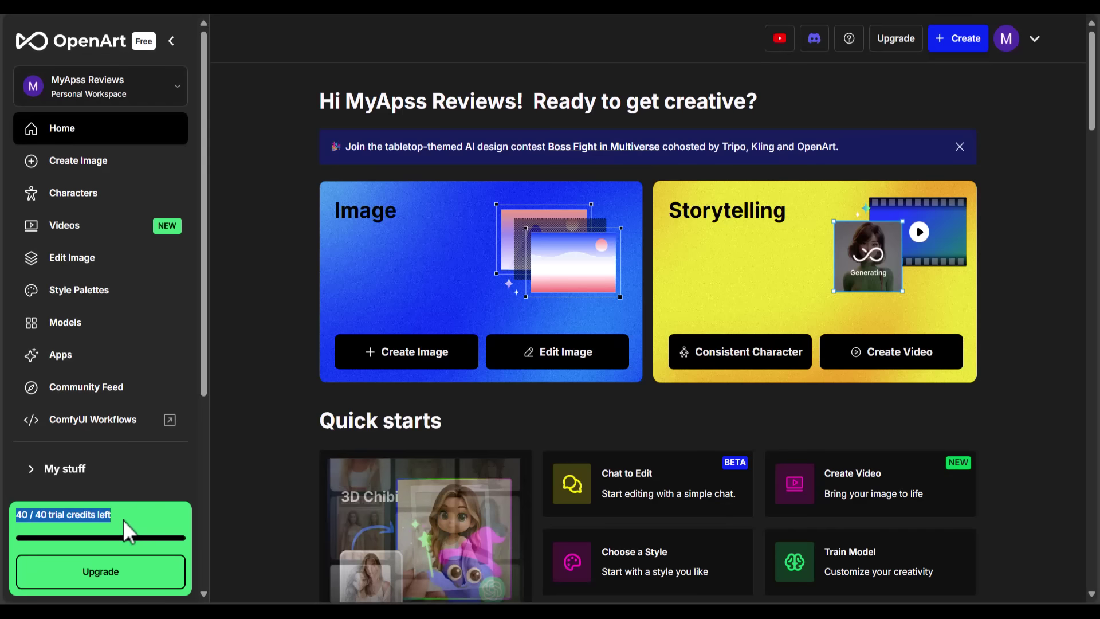
pyautogui.moveTo(122, 520); pyautogui.dragTo(18, 520)
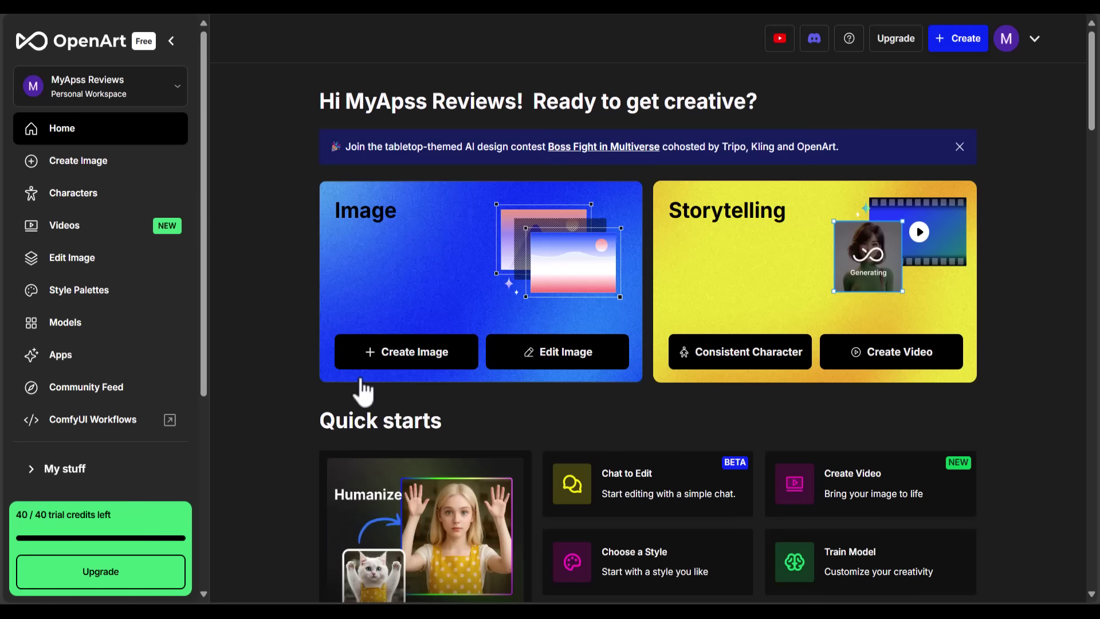
# - Start creating an image and open the full collection of 100+ style presets from the custom settings
pyautogui.click(412, 358)
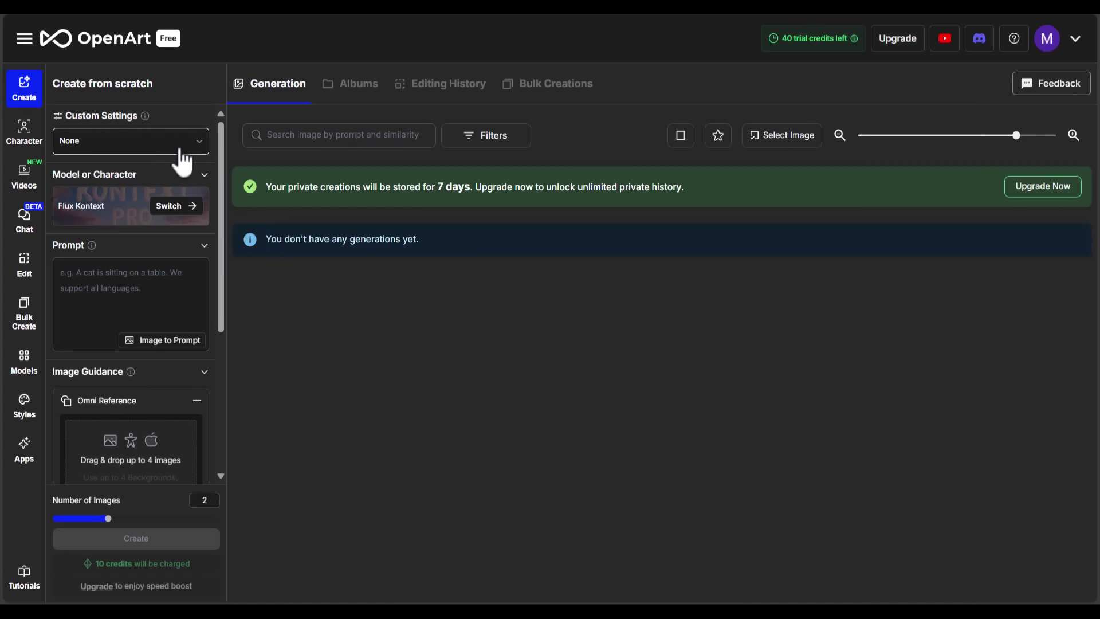
pyautogui.click(152, 148)
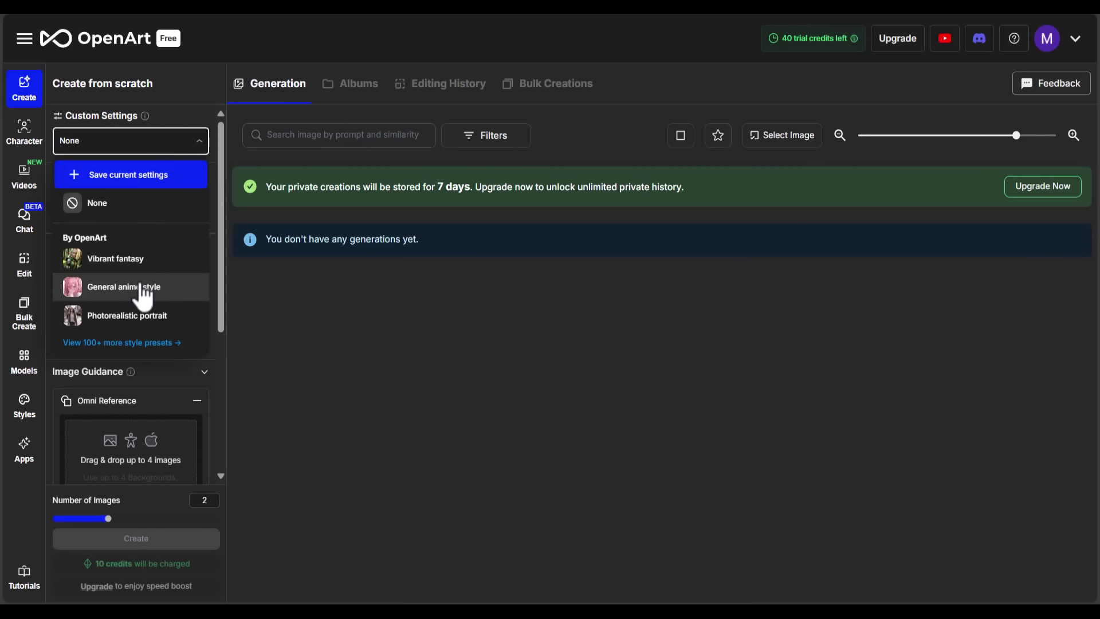
pyautogui.click(137, 338)
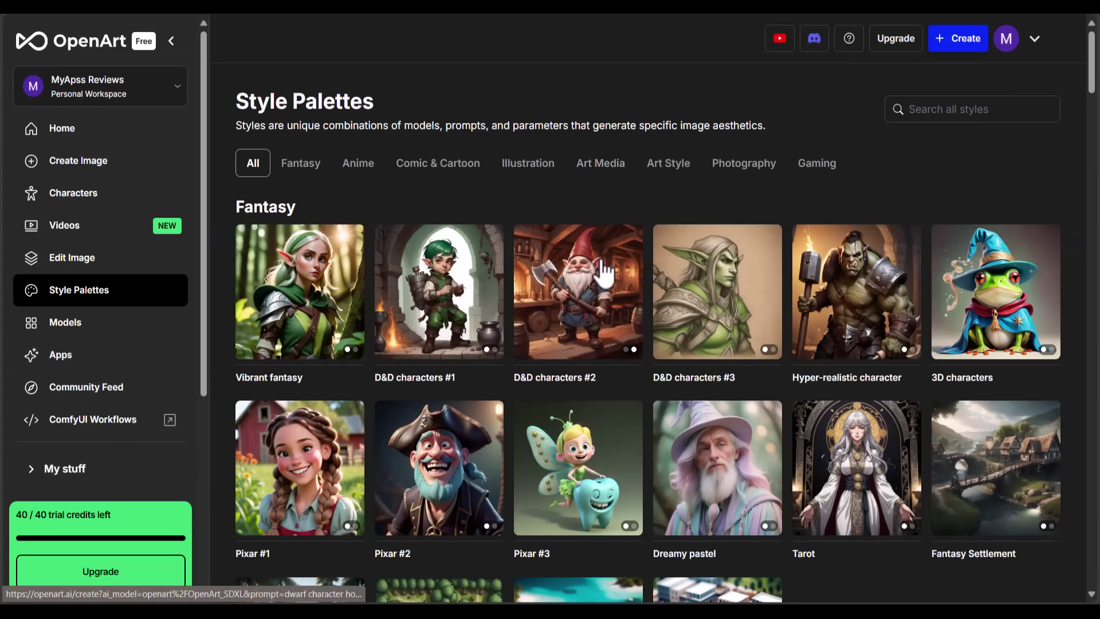
# - Browse the Style Palettes through the Fantasy, Anime, Comic & Cartoon and Illustration categories
pyautogui.scroll(-3, 770, 286)
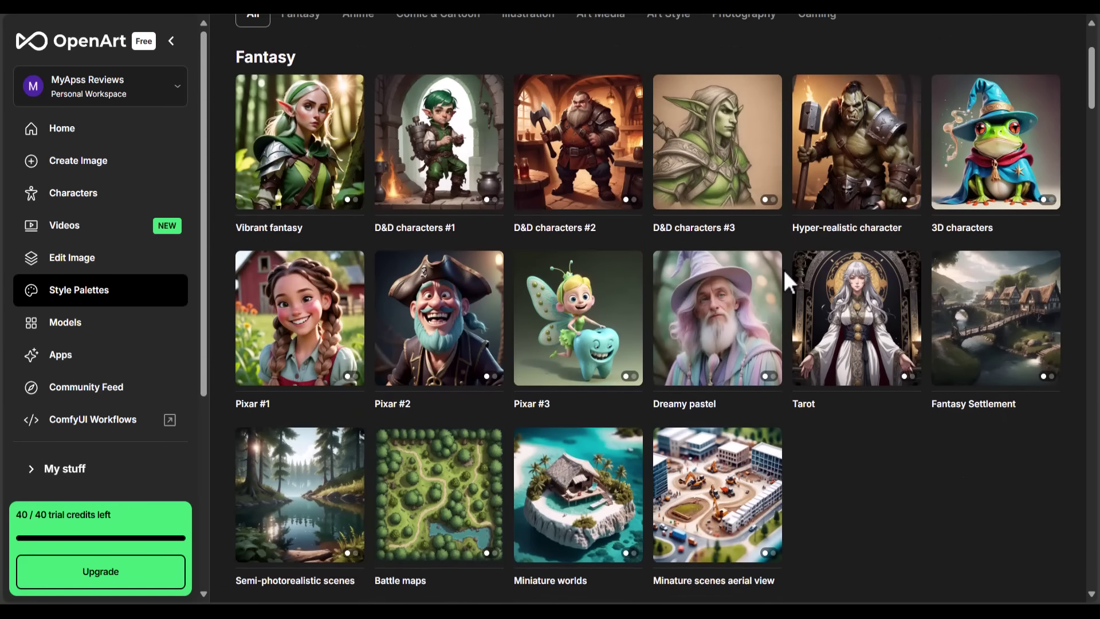
pyautogui.scroll(-3, 698, 289)
pyautogui.scroll(6, 690, 332)
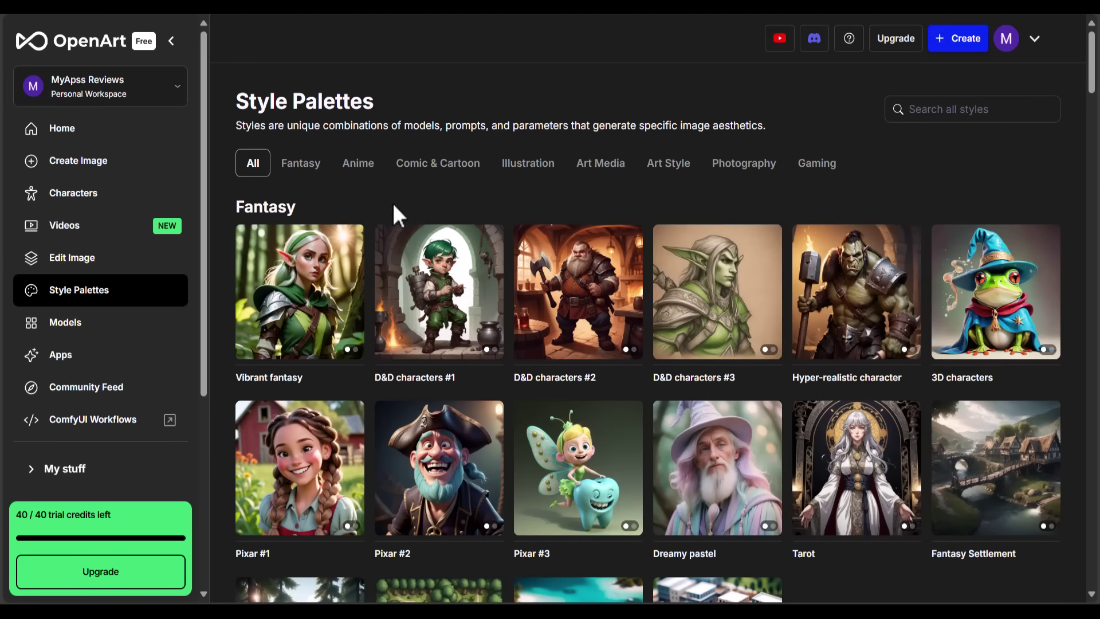
pyautogui.scroll(-3, 395, 218)
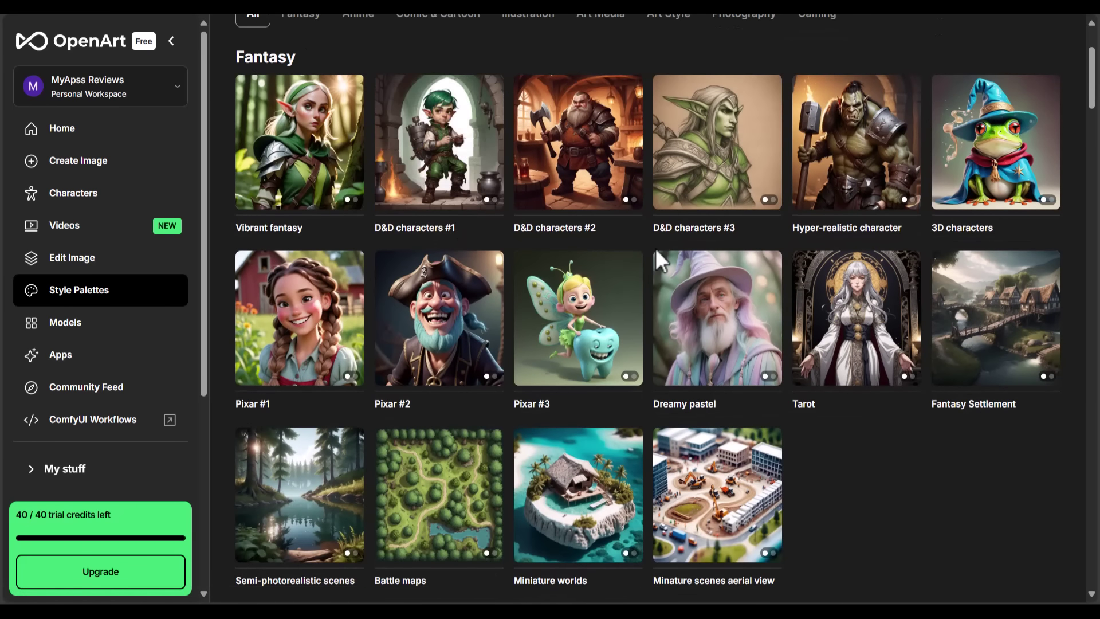
pyautogui.scroll(-3, 656, 261)
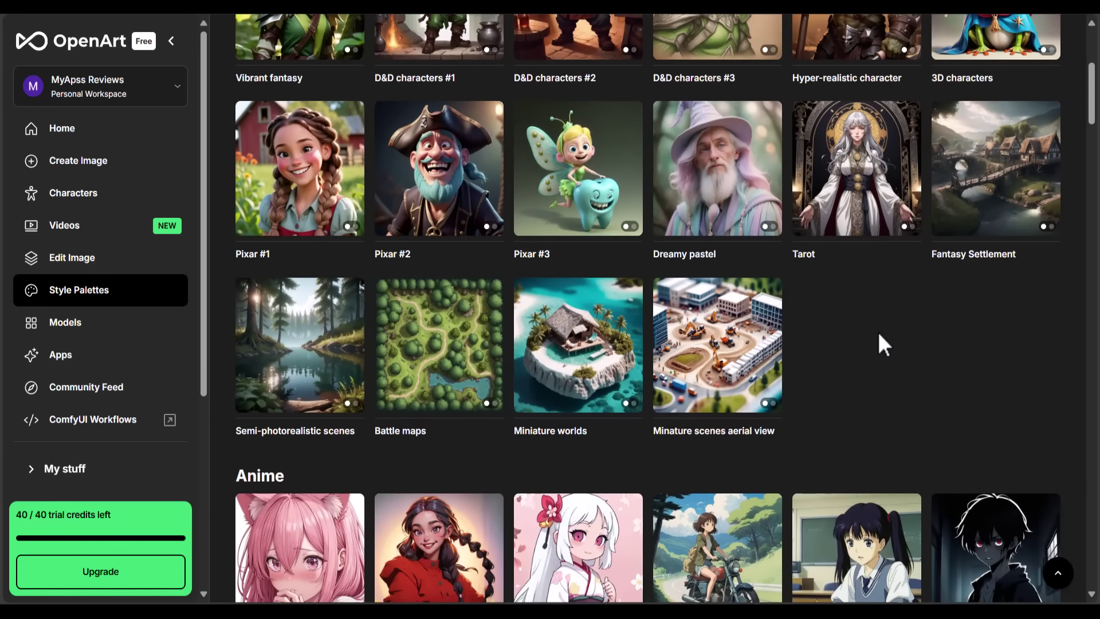
pyautogui.scroll(-5, 877, 335)
pyautogui.scroll(-3, 882, 344)
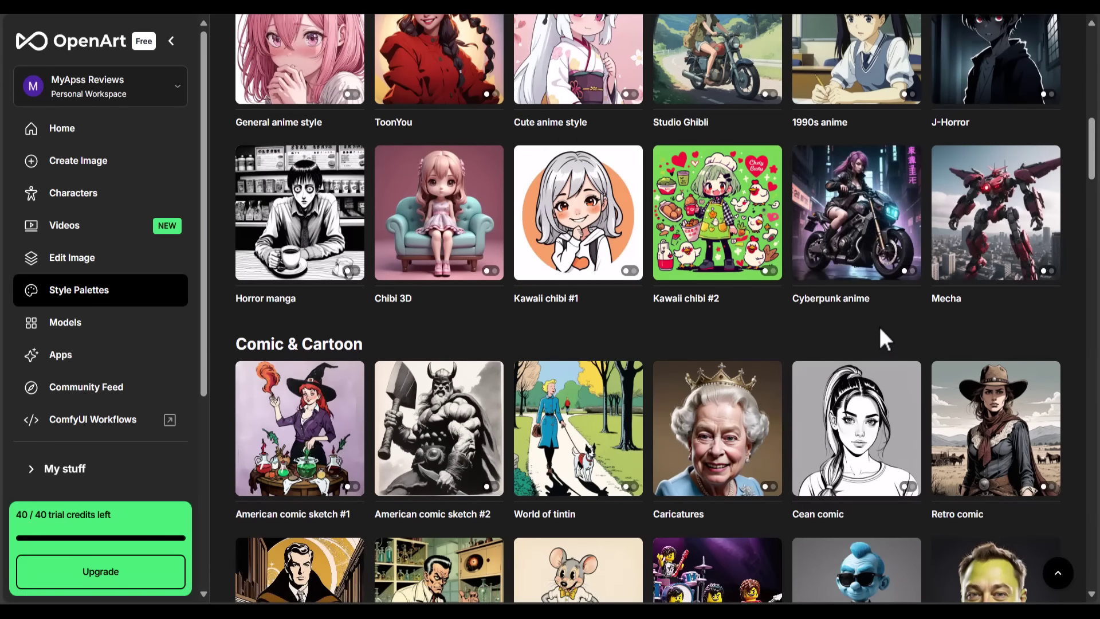
pyautogui.scroll(-4, 1002, 257)
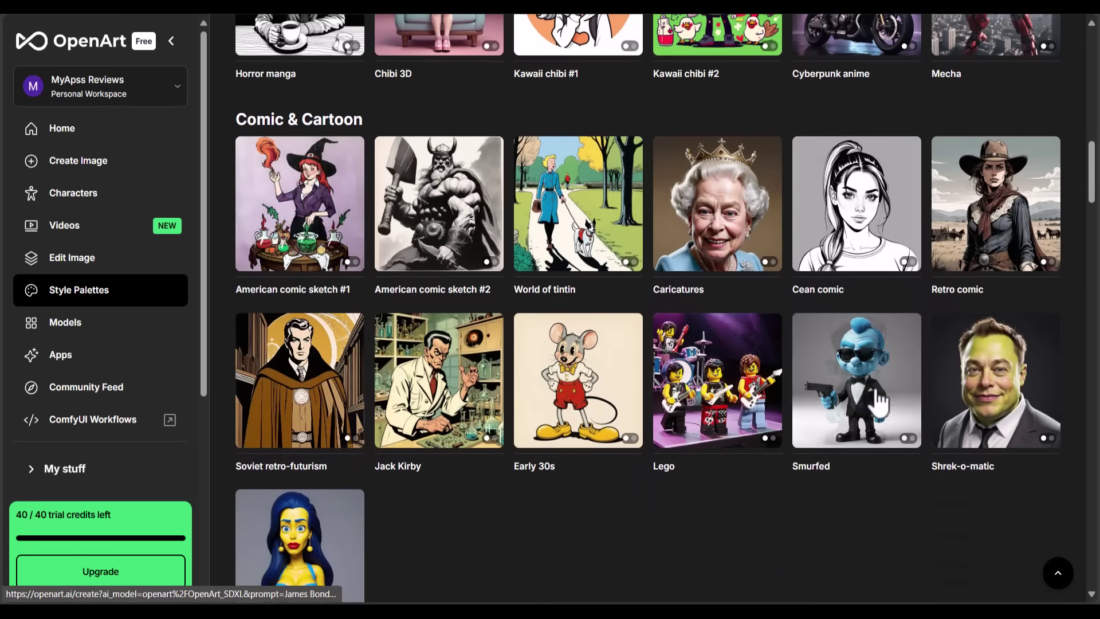
pyautogui.scroll(-4, 573, 470)
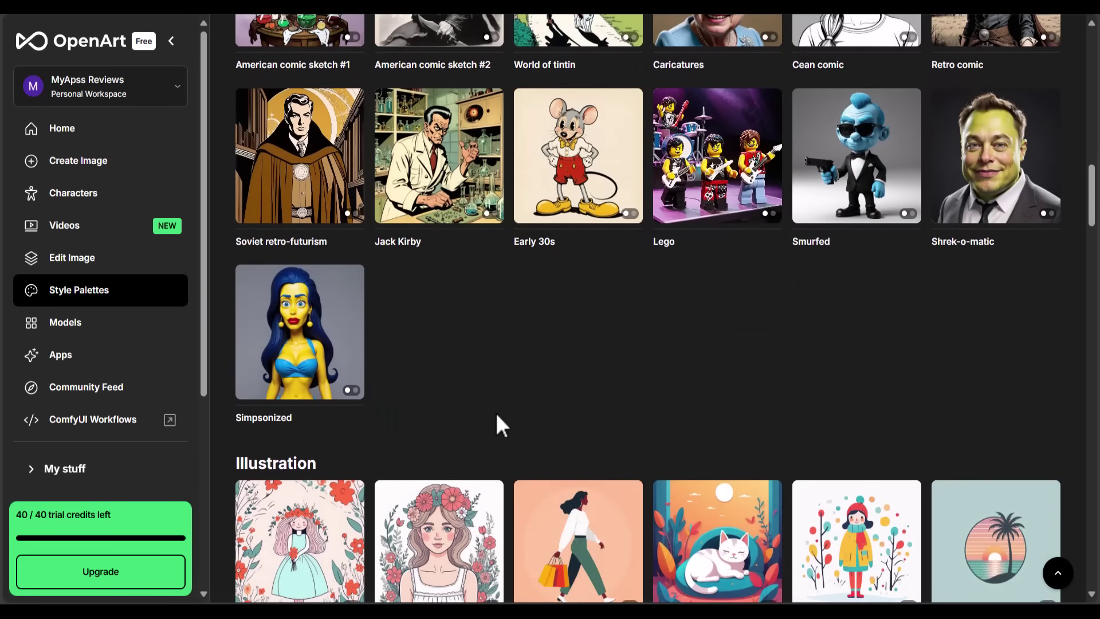
# - Browse the Style Palettes through the Illustration, Art Media, Art Style, Photography and Gaming categories
pyautogui.scroll(-7, 496, 415)
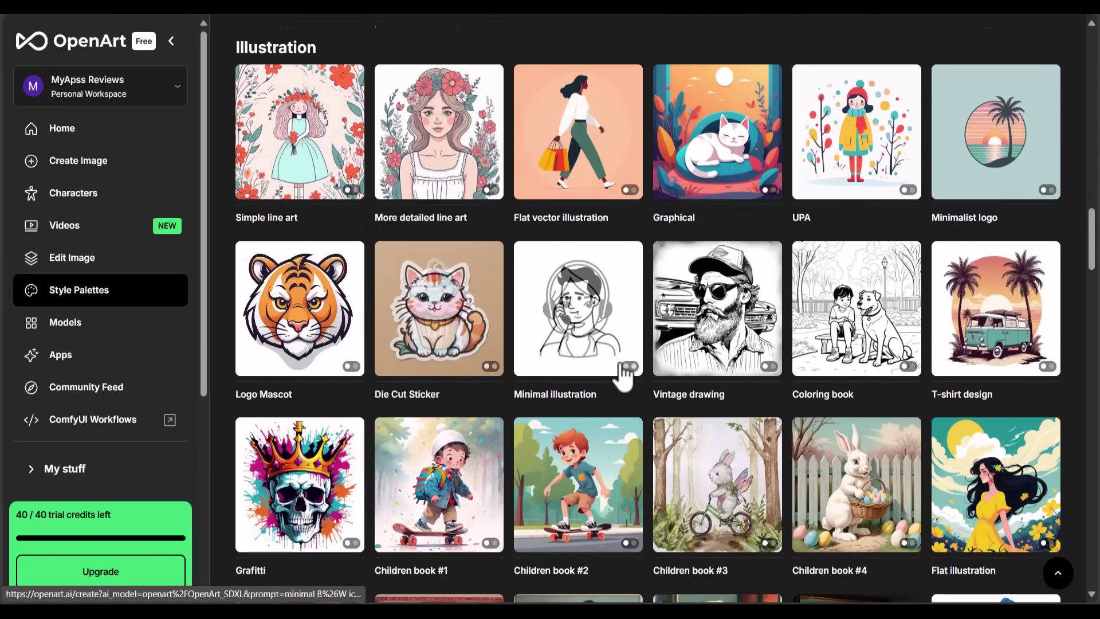
pyautogui.scroll(-10, 618, 376)
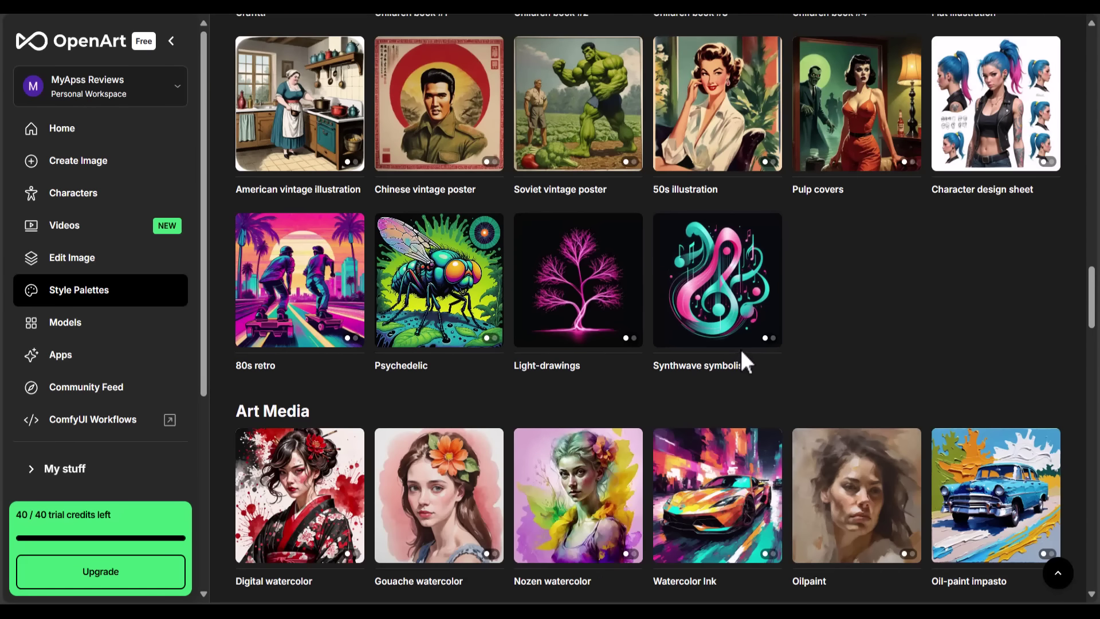
pyautogui.scroll(-7, 741, 345)
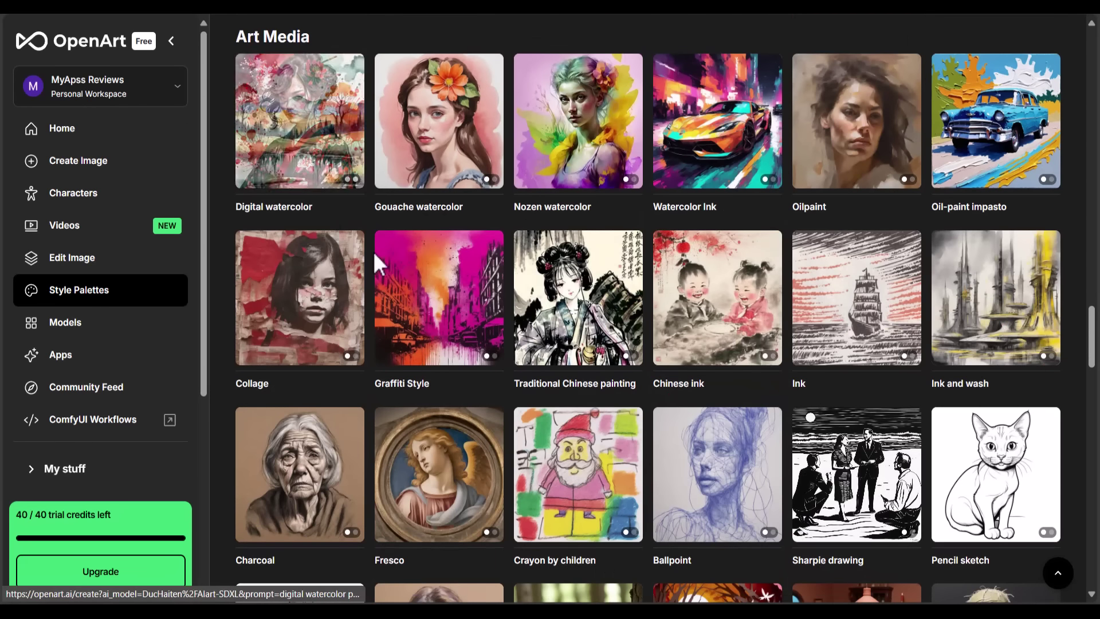
pyautogui.scroll(-12, 859, 355)
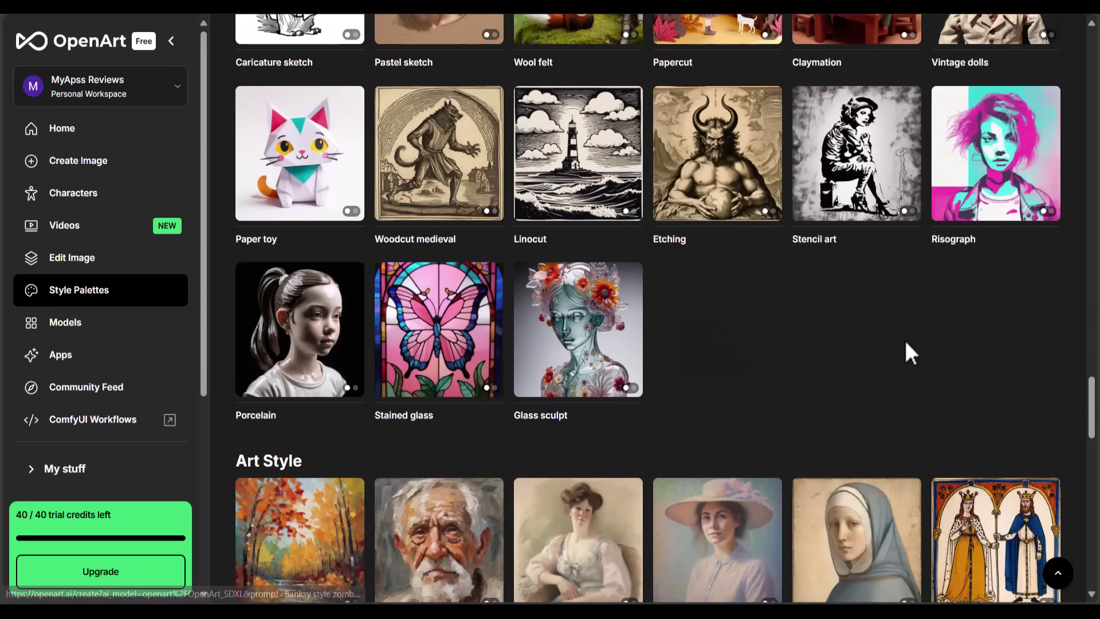
pyautogui.scroll(-5, 653, 248)
pyautogui.scroll(-2, 994, 484)
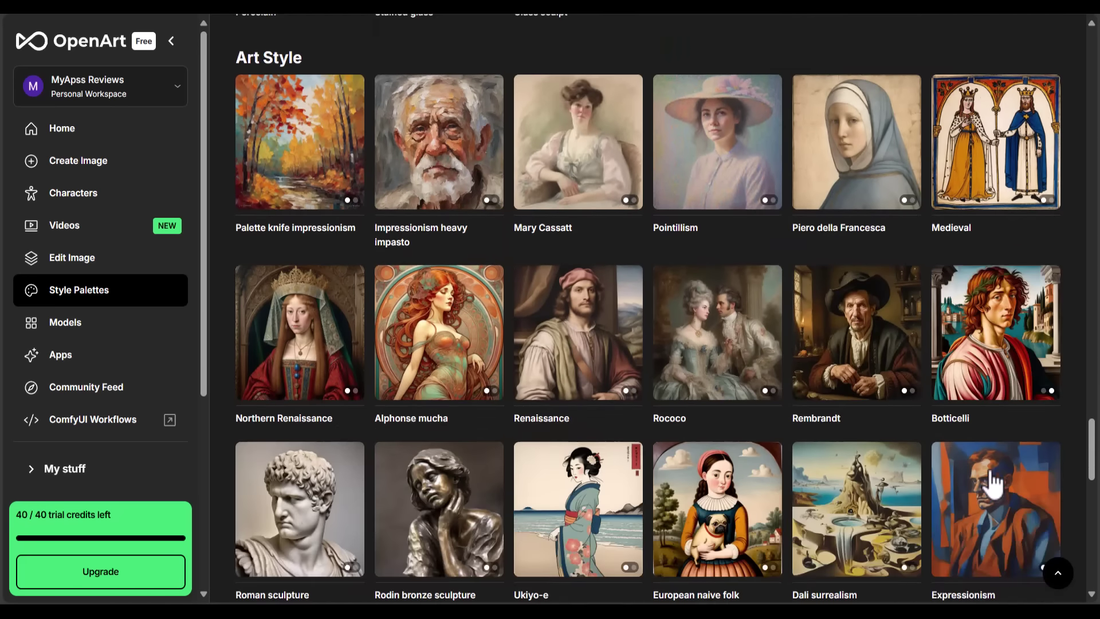
pyautogui.scroll(-4, 994, 470)
pyautogui.scroll(-4, 994, 465)
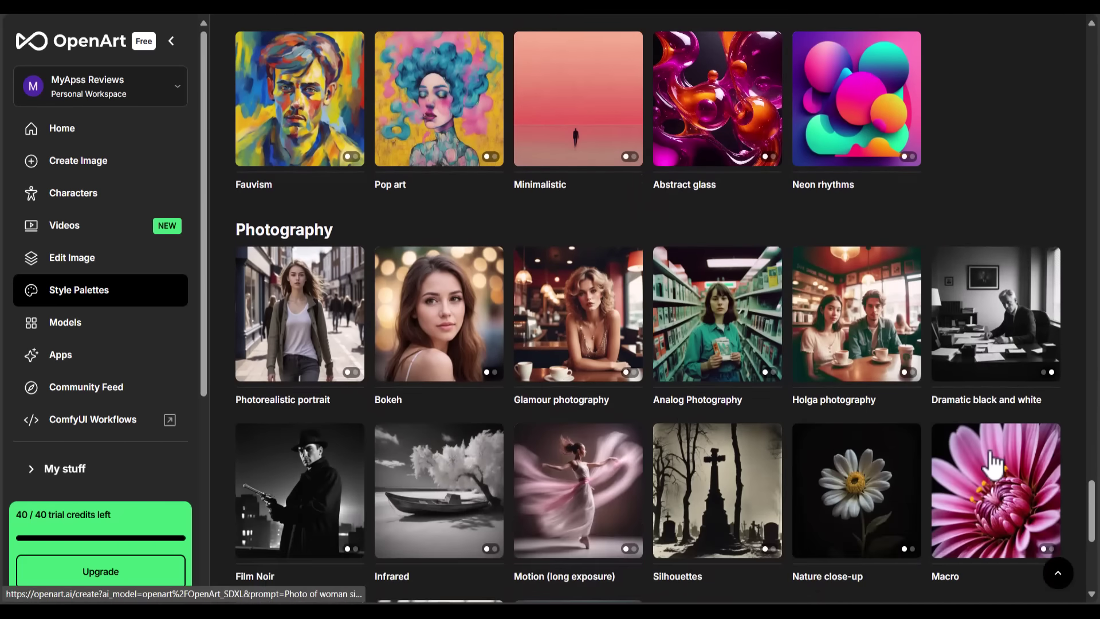
pyautogui.scroll(-1, 994, 465)
pyautogui.moveTo(245, 170); pyautogui.dragTo(310, 172)
pyautogui.click(231, 170)
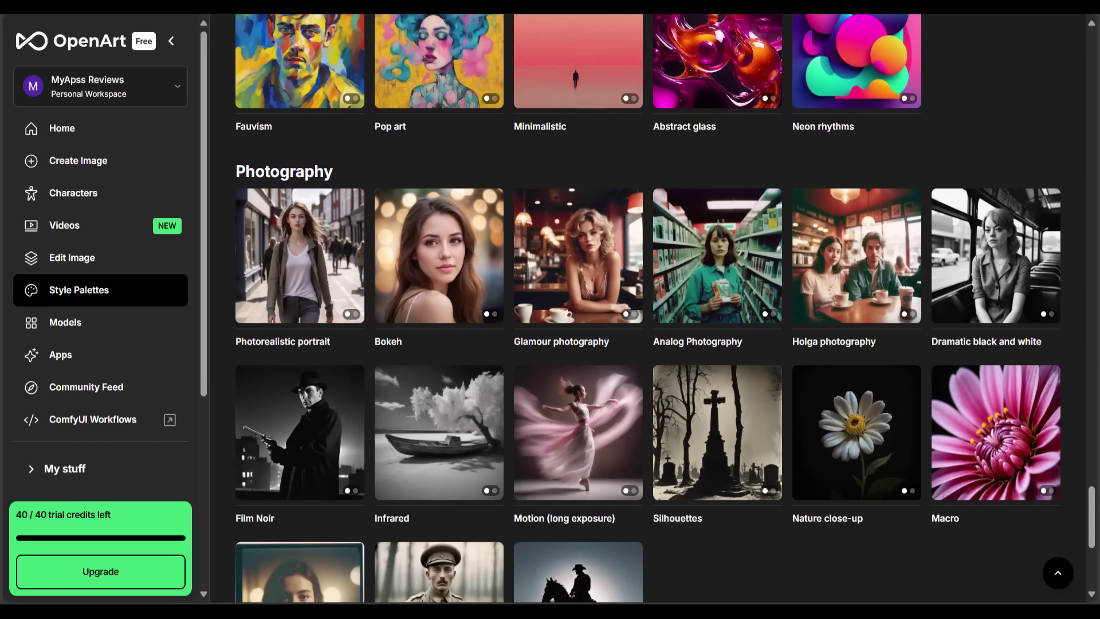
pyautogui.scroll(-6, 848, 469)
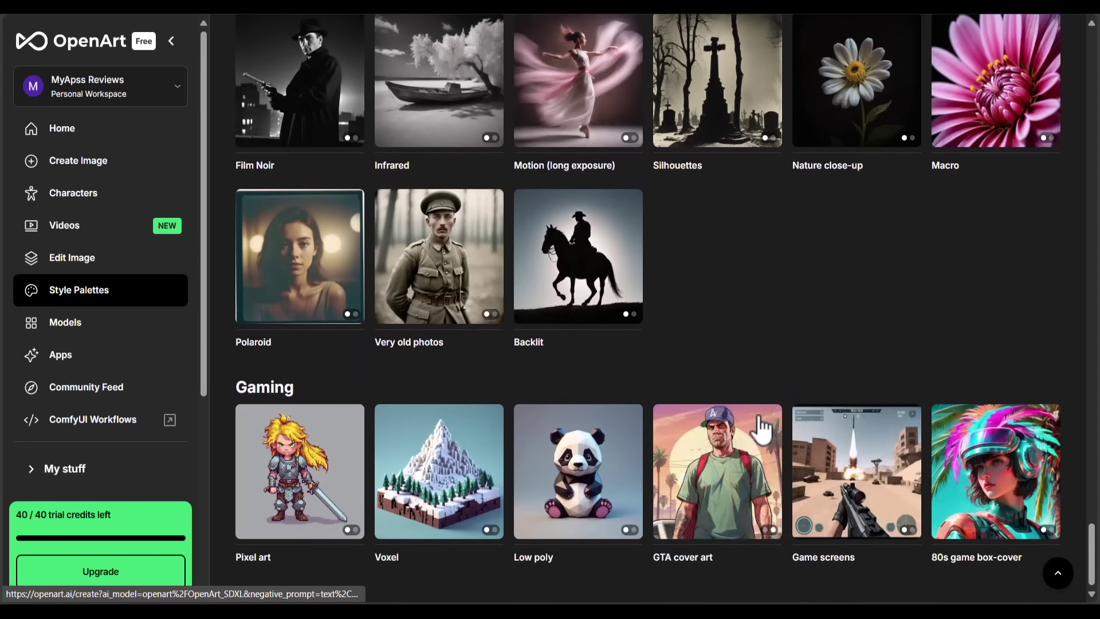
pyautogui.scroll(12, 813, 447)
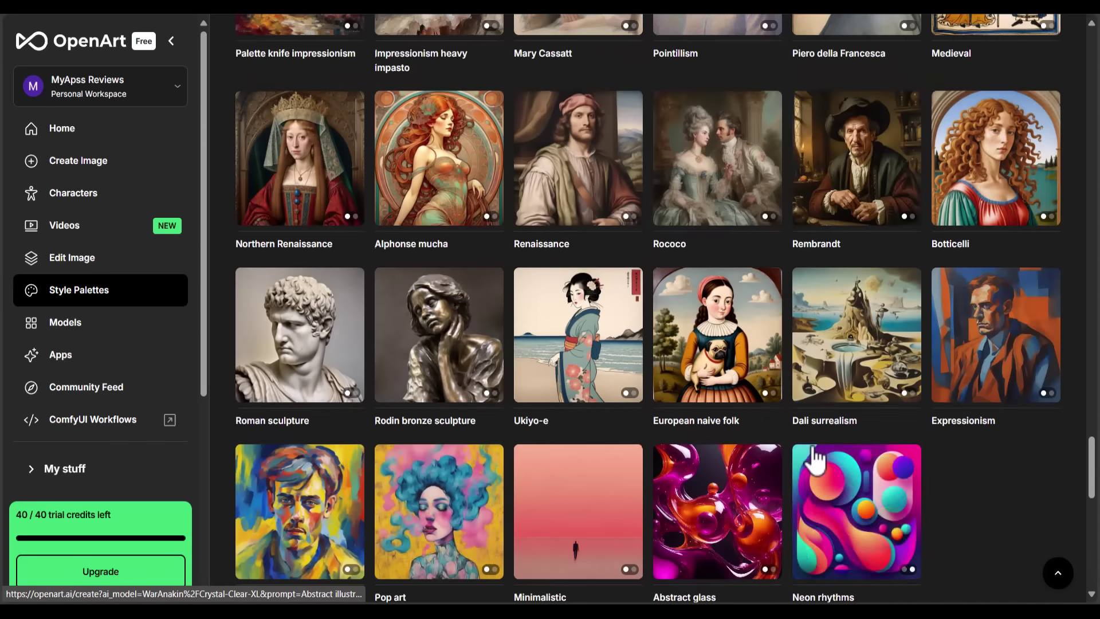
pyautogui.scroll(20, 814, 452)
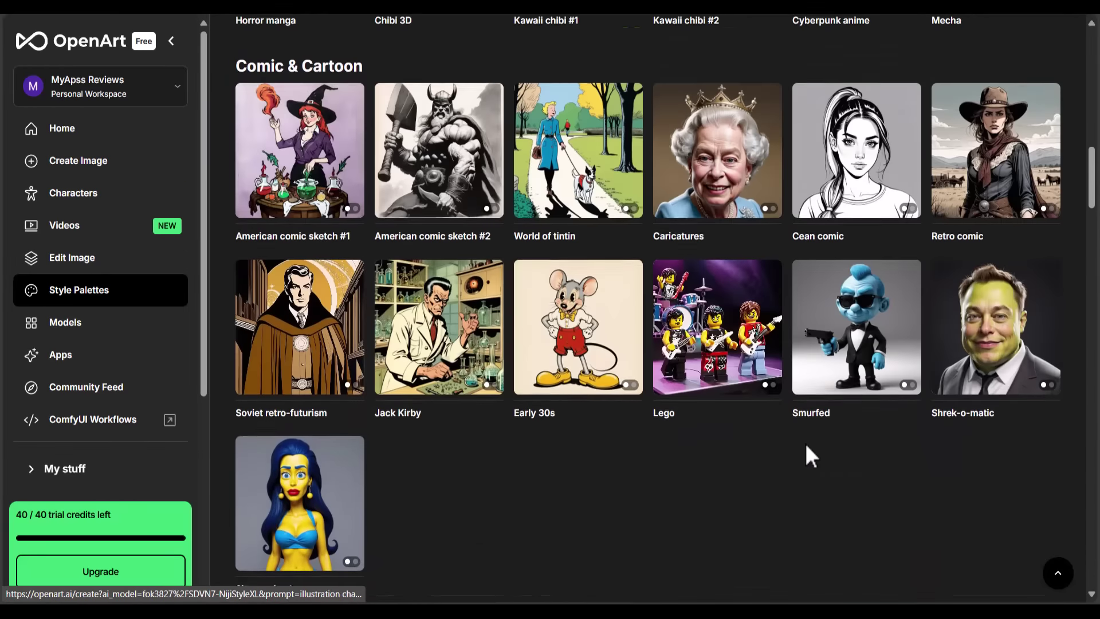
pyautogui.scroll(20, 807, 455)
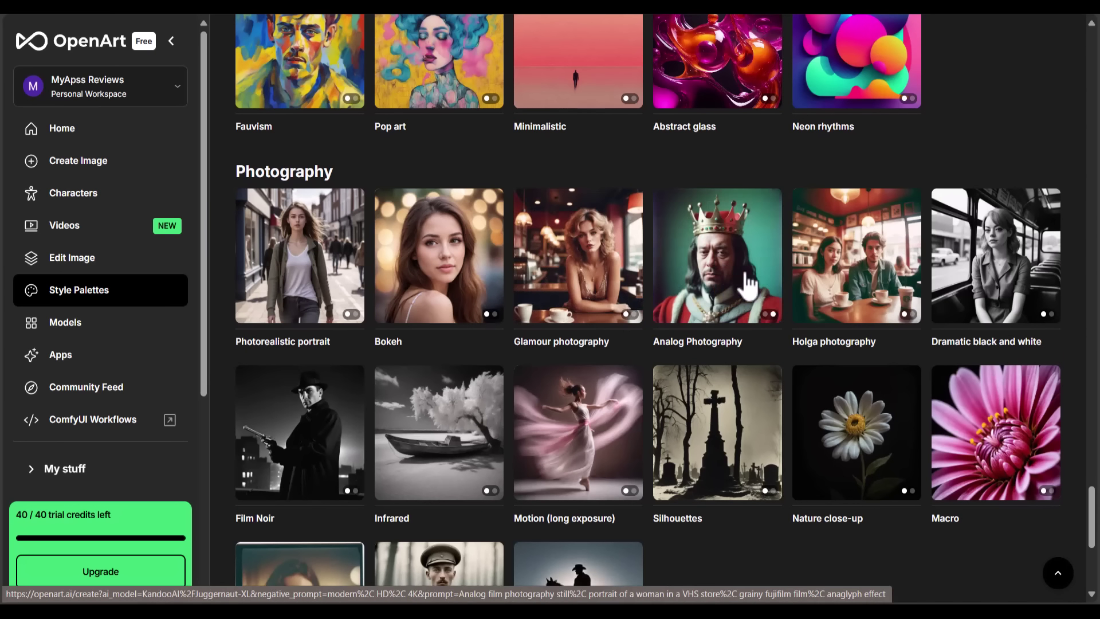
# - Start a new image from the Analog Photography style preset and look over its prefilled prompt
pyautogui.click(710, 290)
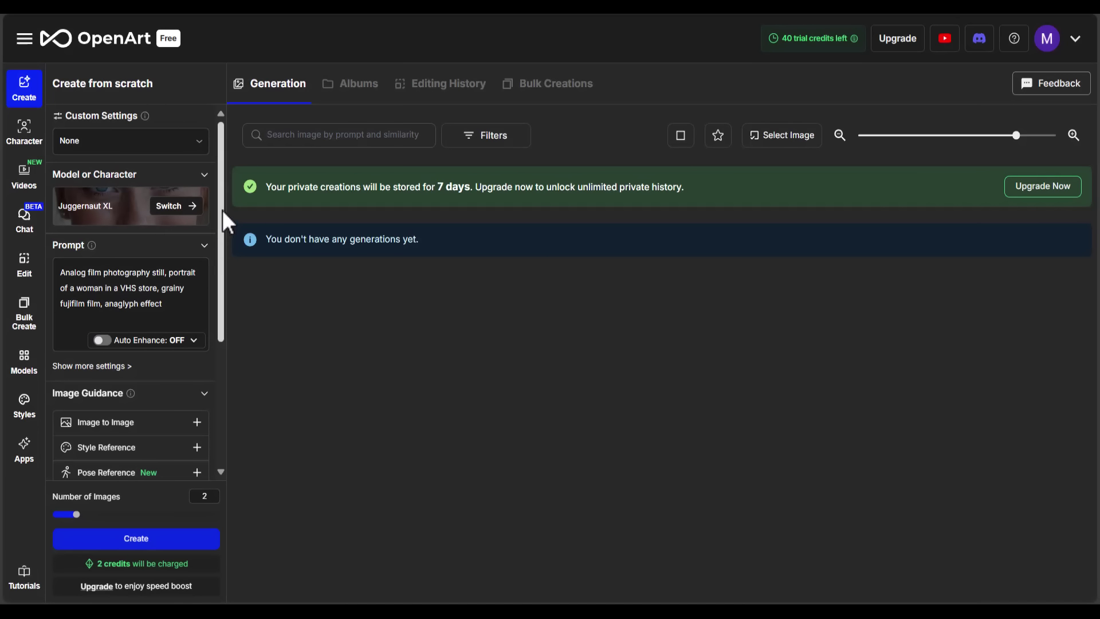
pyautogui.click(141, 275)
pyautogui.scroll(-4, 154, 300)
pyautogui.scroll(4, 165, 309)
# - Set the prompt to a hyperrealistic cinematic photo of an athletic Asian woman aiming a pistol at the camera in a lush jungle, soft natural lighting
pyautogui.moveTo(135, 305); pyautogui.dragTo(53, 272)
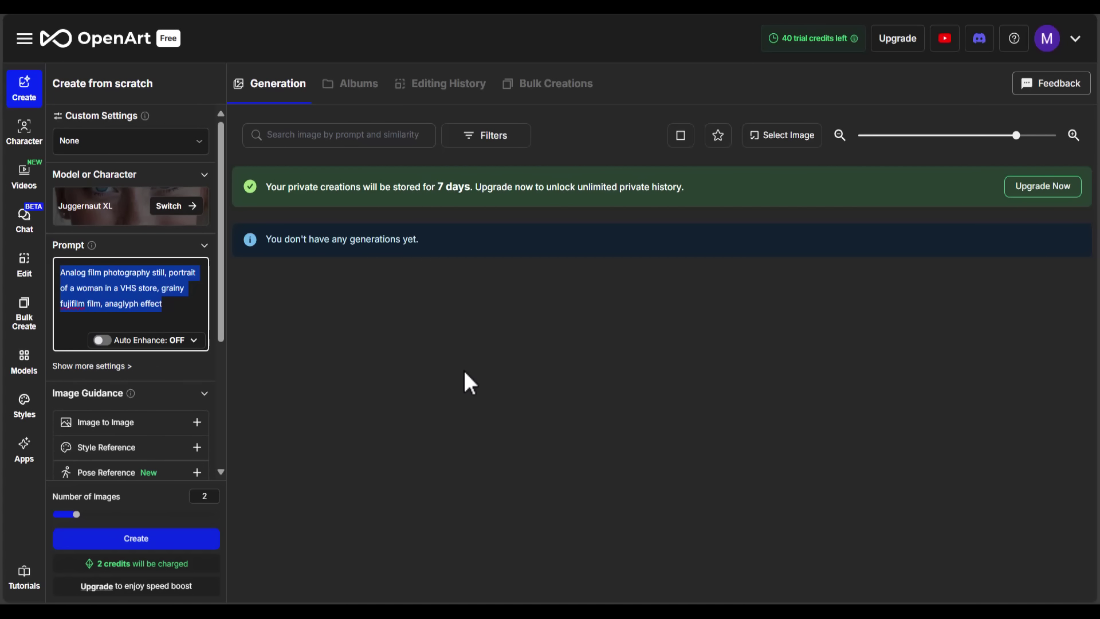
pyautogui.write('cinematic photo of a beautiful athletic asian woman aiming a pistol at the camera, action pose in a lush jungle, soft natural lighting, shallow depth of field, hyperrealistic.')
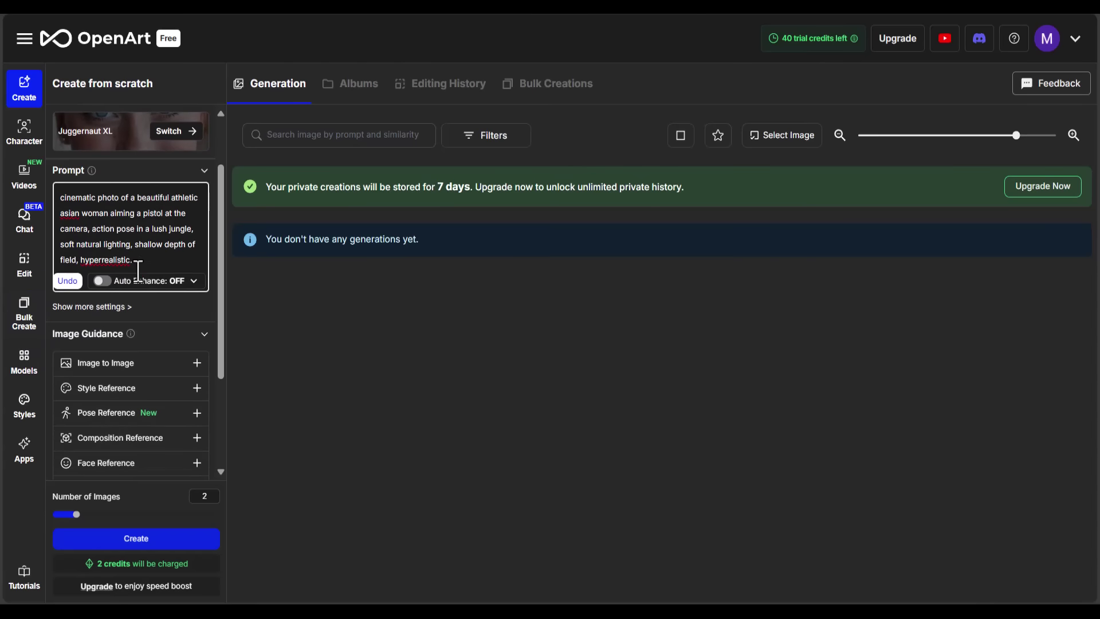
# - Switch Auto Enhance on for the prompt and back off
pyautogui.scroll(-1, 140, 270)
pyautogui.click(103, 280)
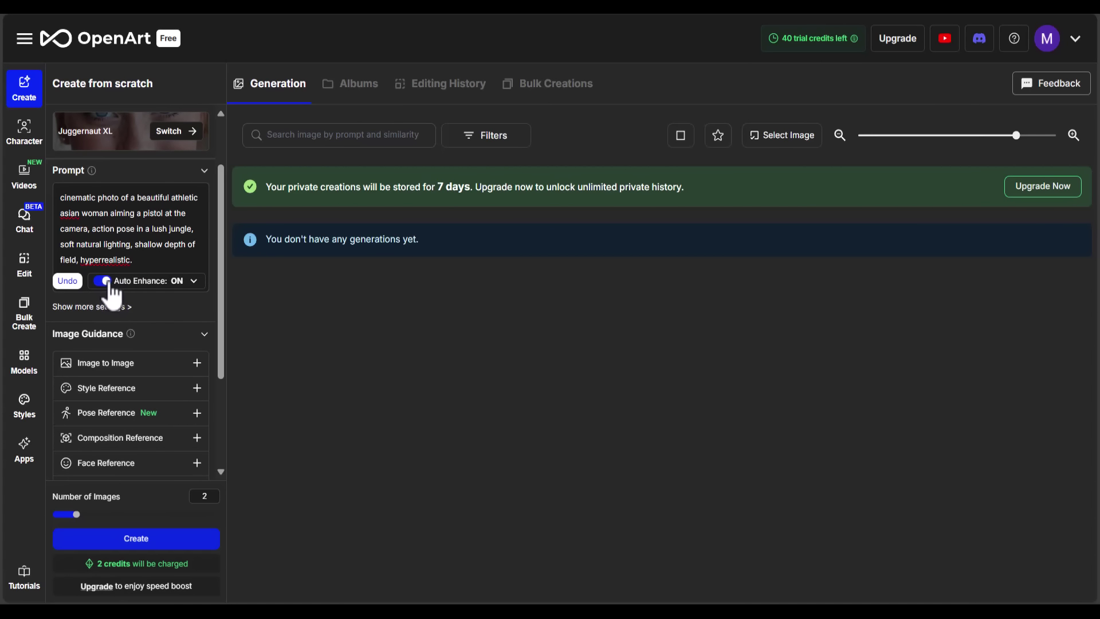
pyautogui.scroll(-2, 209, 324)
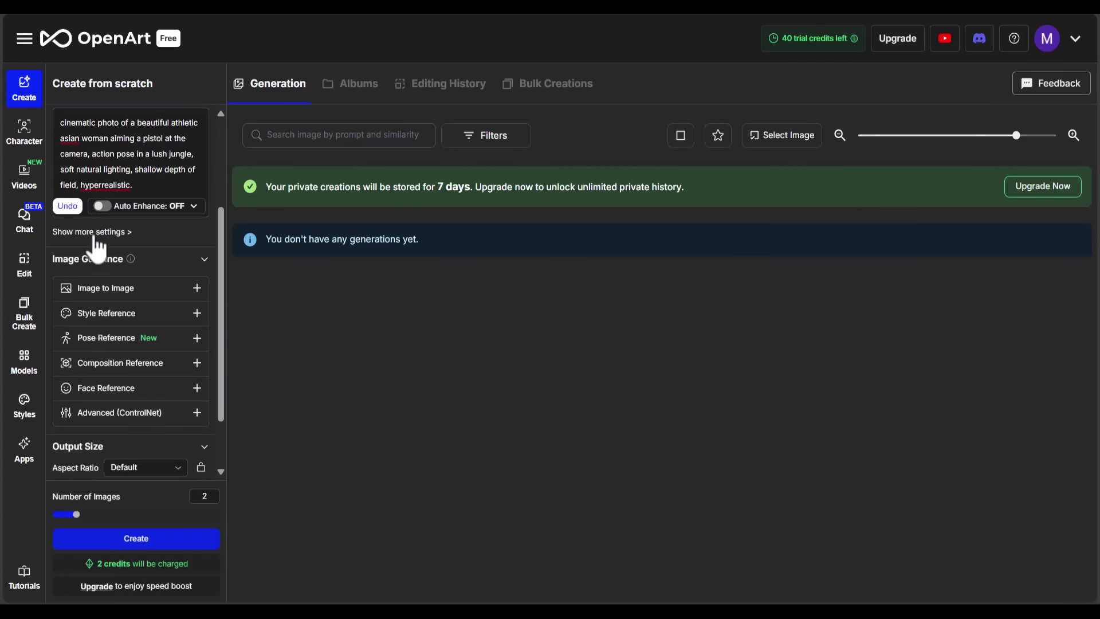
# - Reveal the negative prompt and additional prompt settings, and try out the Prompt Adherence (CFG) value, returning it to 4
pyautogui.click(97, 227)
pyautogui.click(153, 261)
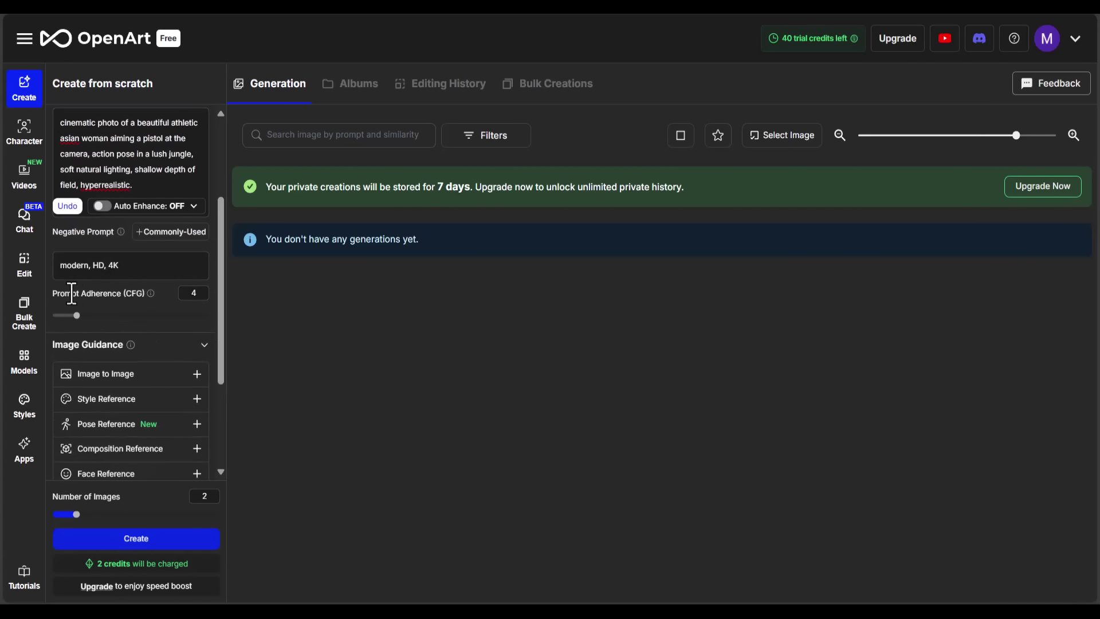
pyautogui.moveTo(57, 293)
pyautogui.mouseDown()
pyautogui.moveTo(97, 294)
pyautogui.moveTo(56, 294)
pyautogui.mouseUp()
pyautogui.click(192, 291)
pyautogui.click(171, 315)
pyautogui.moveTo(174, 314); pyautogui.dragTo(88, 314)
# - Expand and examine the Image to Image and Style Reference options under Image Guidance
pyautogui.scroll(-1, 195, 333)
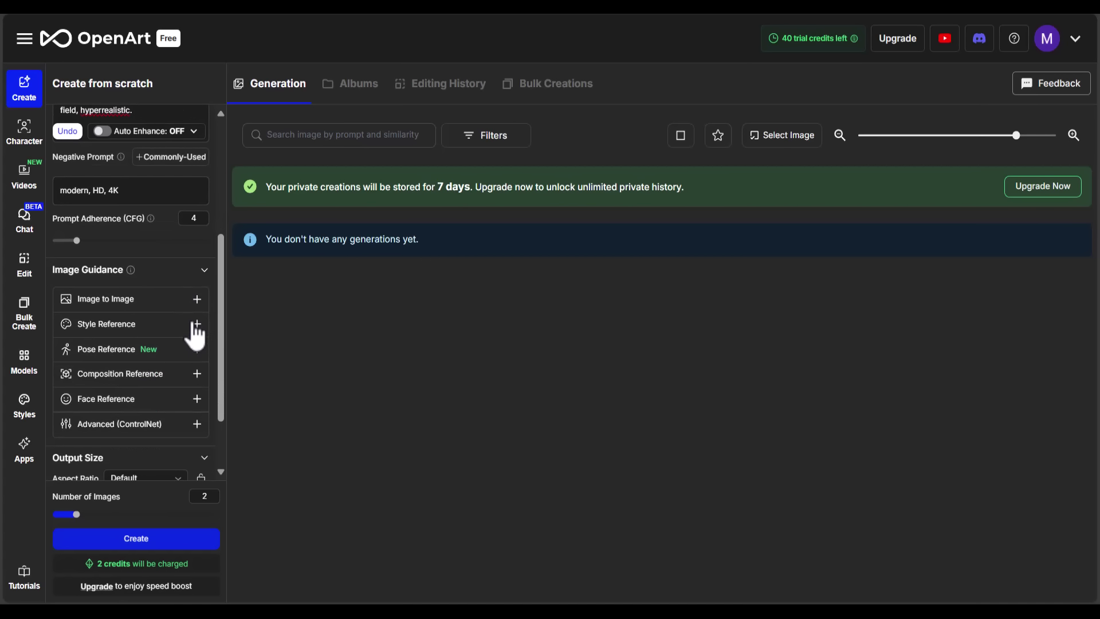
pyautogui.click(203, 274)
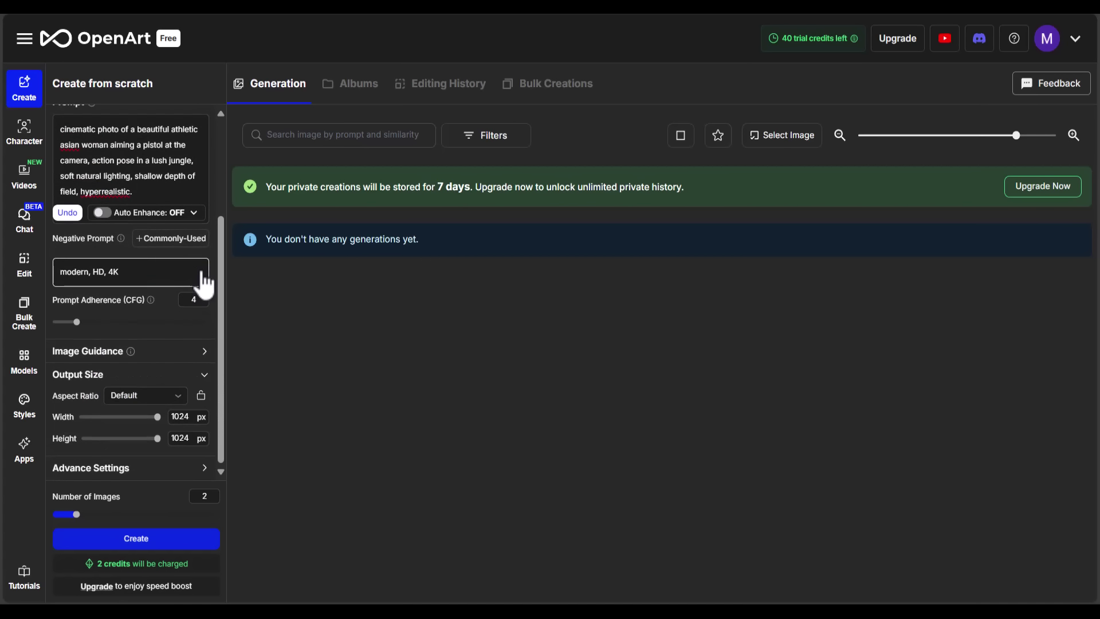
pyautogui.click(203, 352)
pyautogui.scroll(-2, 191, 339)
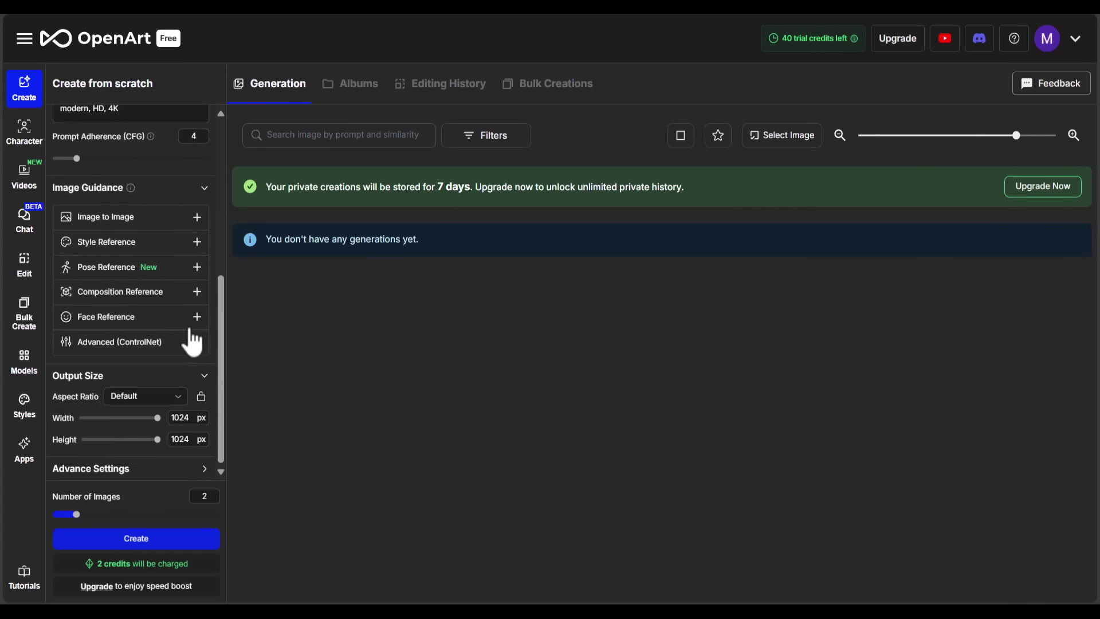
pyautogui.click(197, 218)
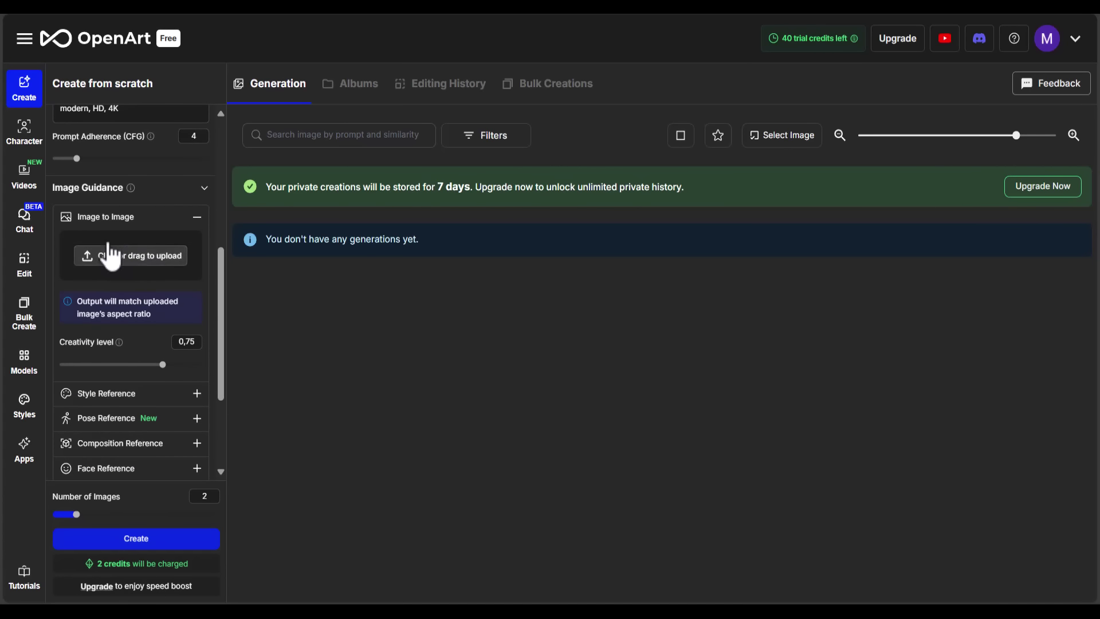
pyautogui.click(197, 220)
pyautogui.click(196, 217)
pyautogui.click(197, 390)
pyautogui.scroll(-2, 189, 363)
pyautogui.scroll(-3, 189, 349)
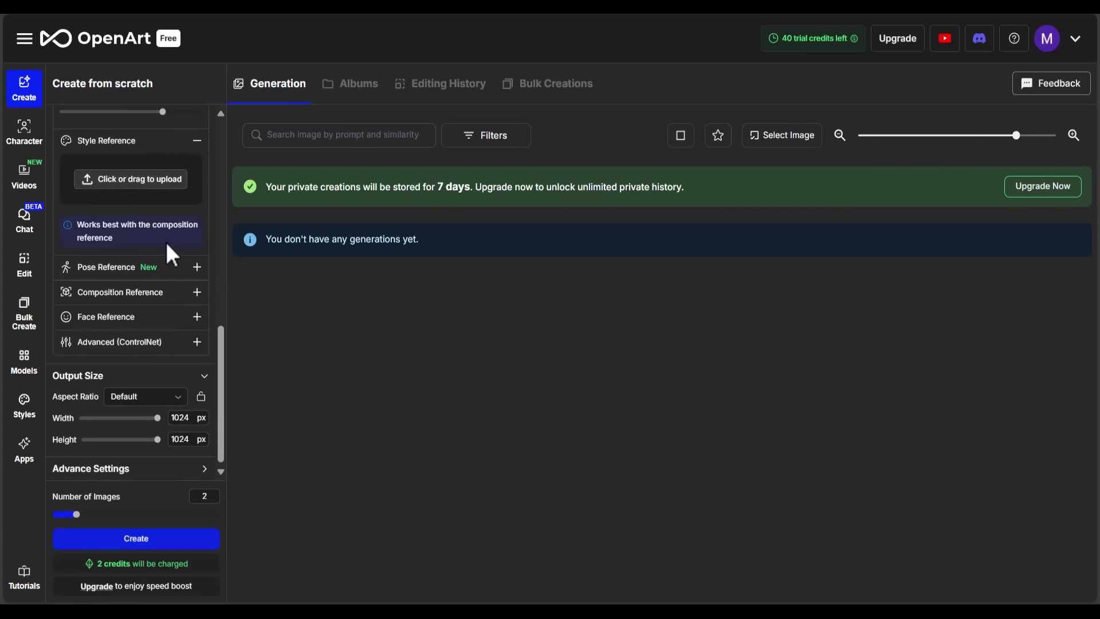
# - Expand the Pose Reference options under Image Guidance and open the Pose Editor
pyautogui.click(197, 268)
pyautogui.scroll(-2, 195, 280)
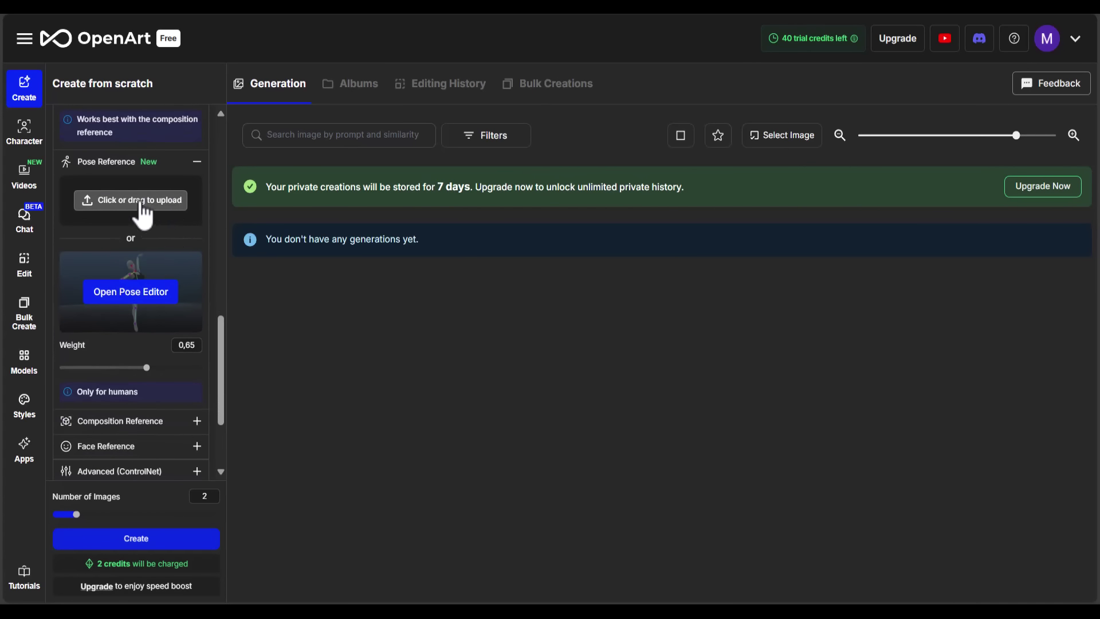
pyautogui.click(123, 309)
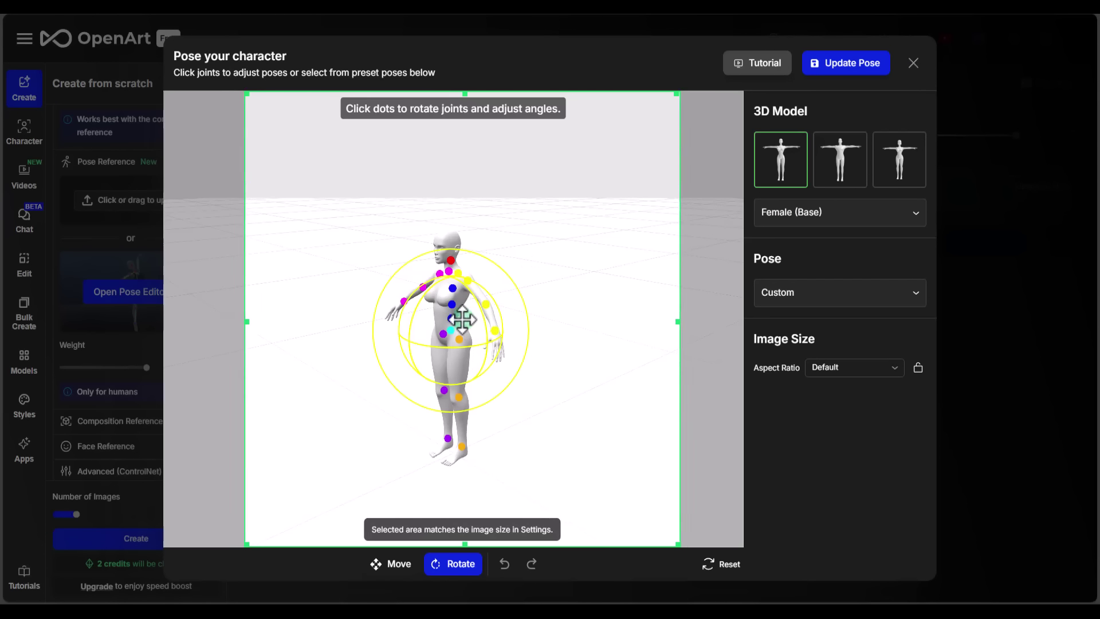
# - Try the Male (Base) and Female (Short) 3D models, and choose Female (Athletic) for the pose
pyautogui.click(840, 171)
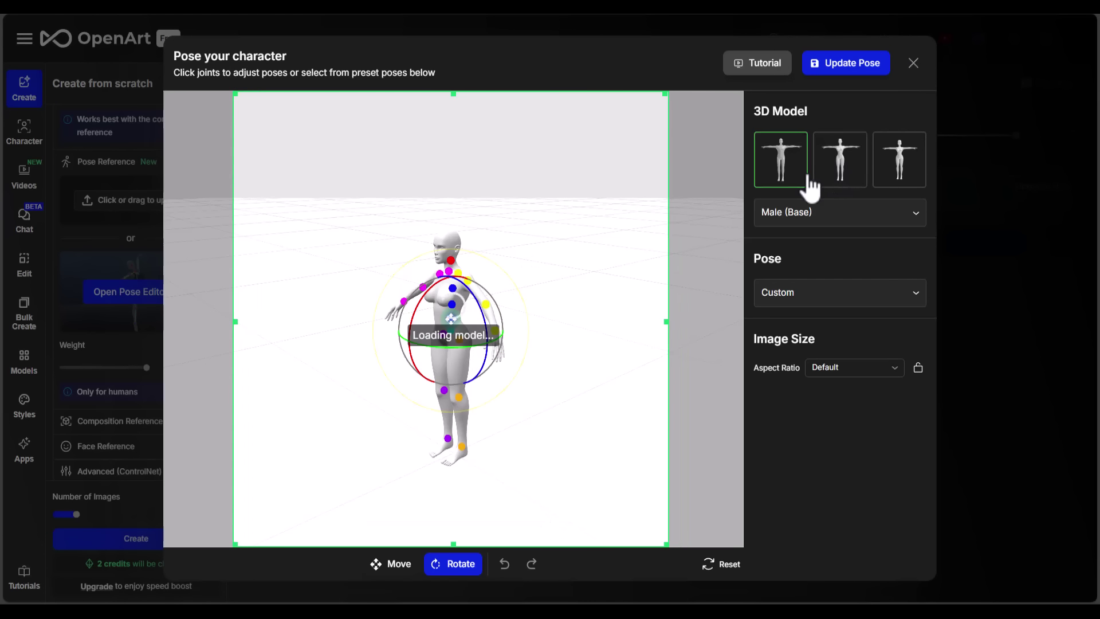
pyautogui.click(899, 166)
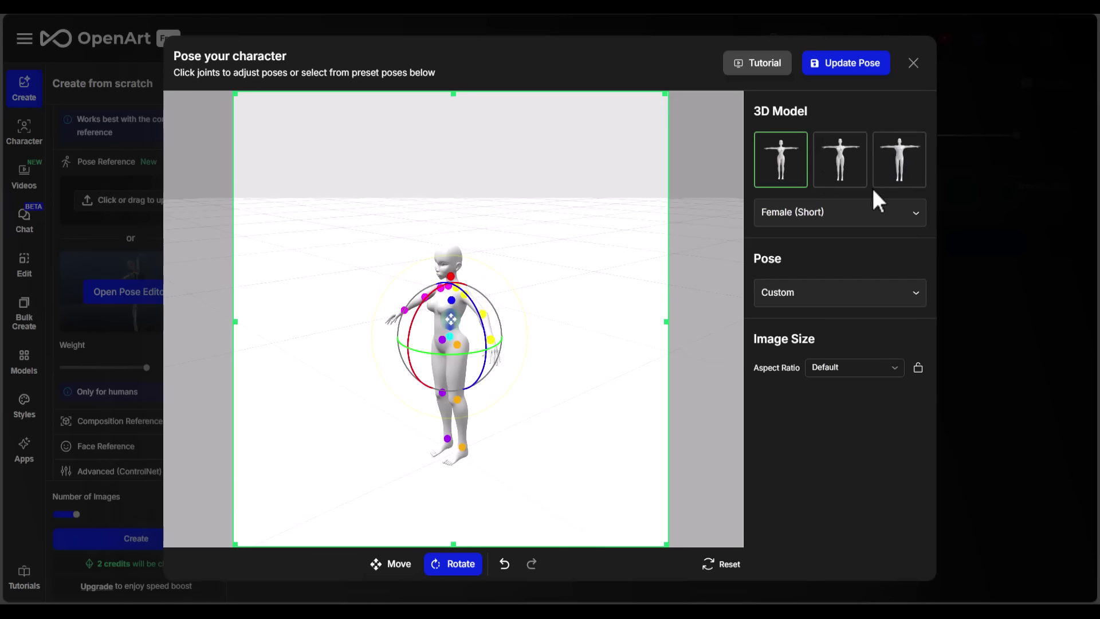
pyautogui.click(881, 215)
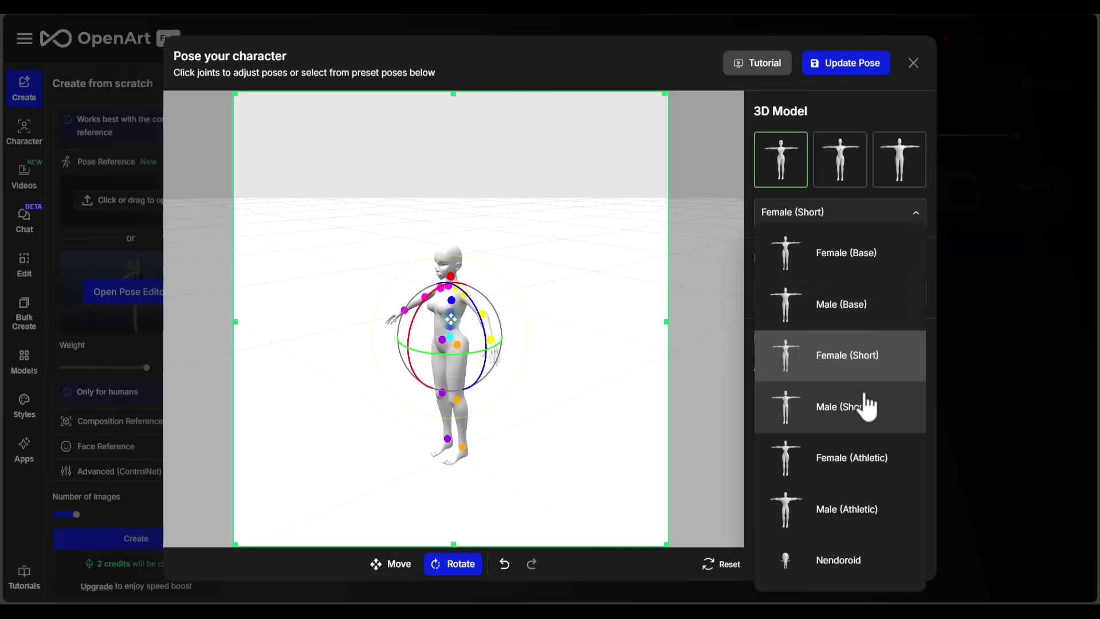
pyautogui.click(865, 476)
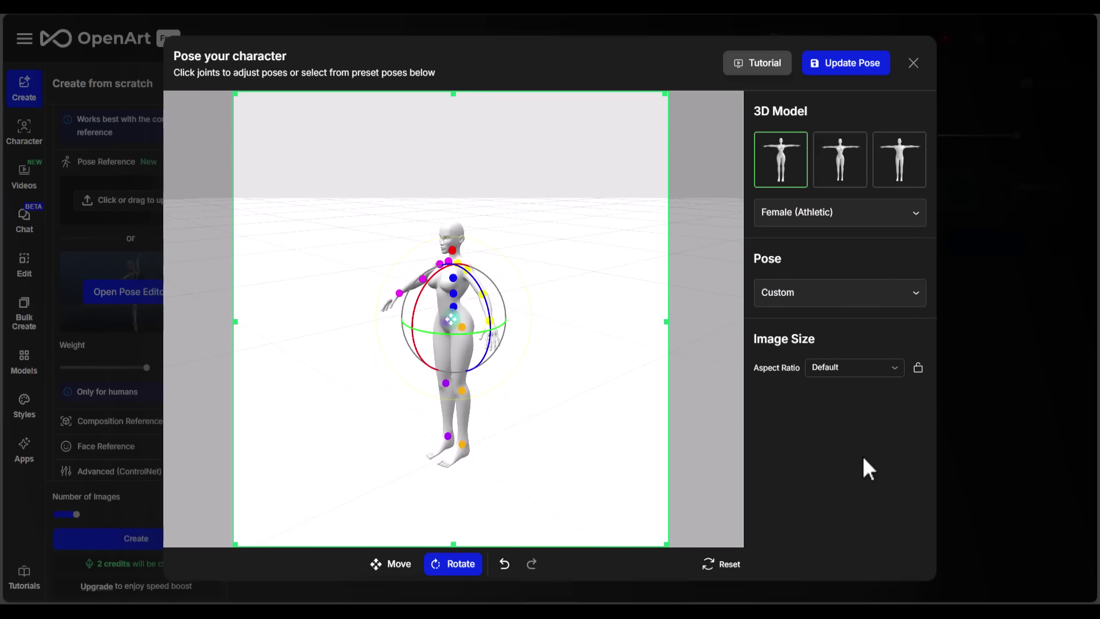
# - Browse the preset poses available for the character, through to the end of the list
pyautogui.click(897, 293)
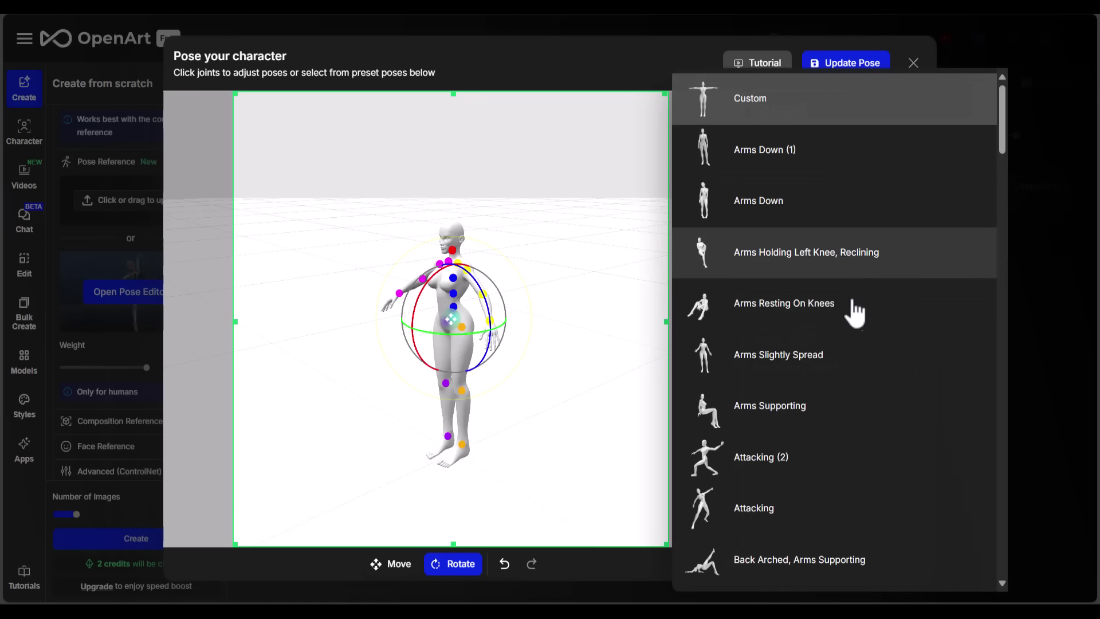
pyautogui.scroll(-5, 856, 325)
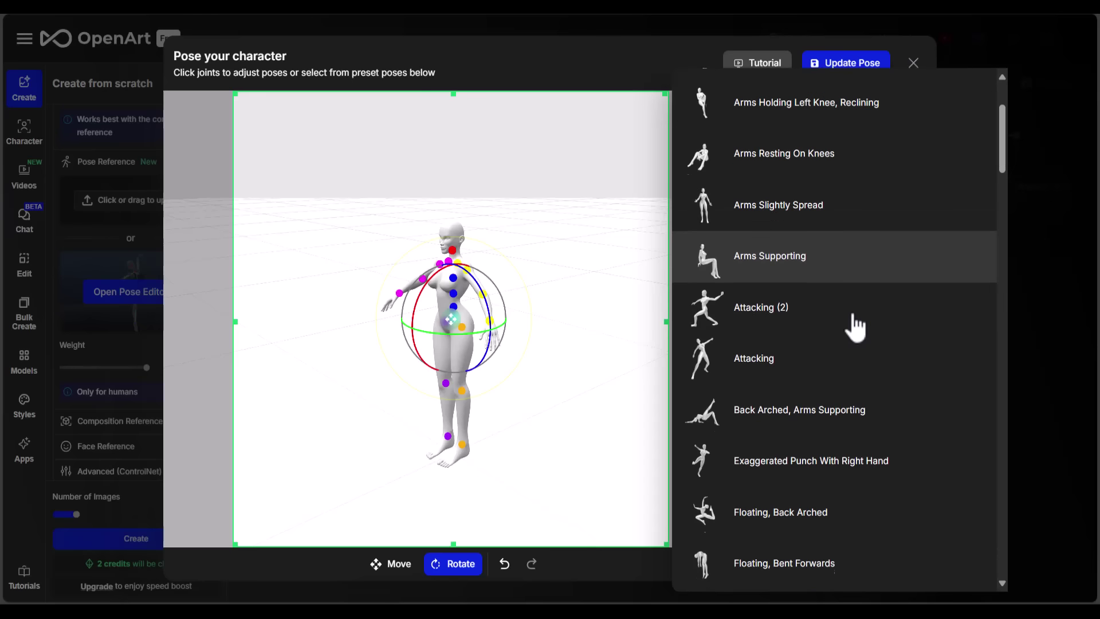
pyautogui.scroll(-4, 856, 324)
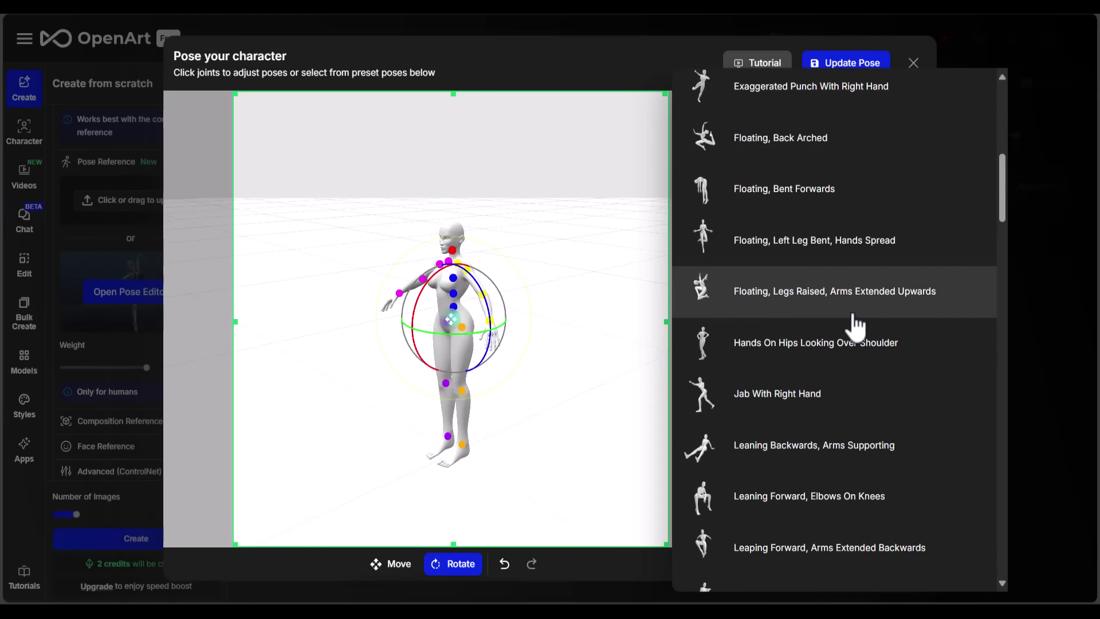
pyautogui.scroll(-12, 855, 324)
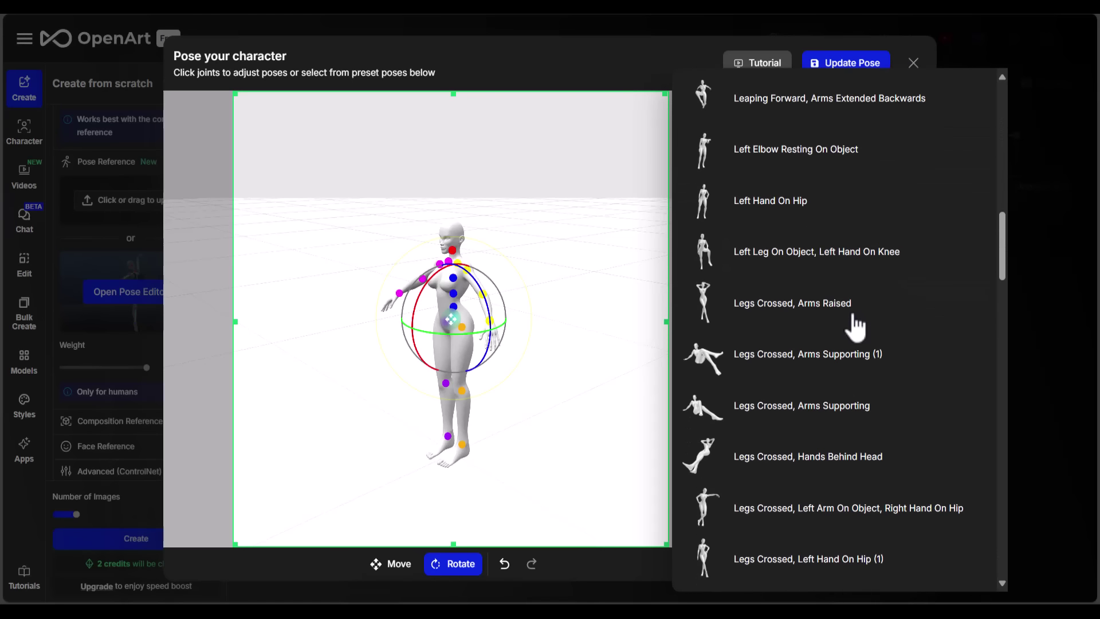
pyautogui.scroll(-17, 855, 325)
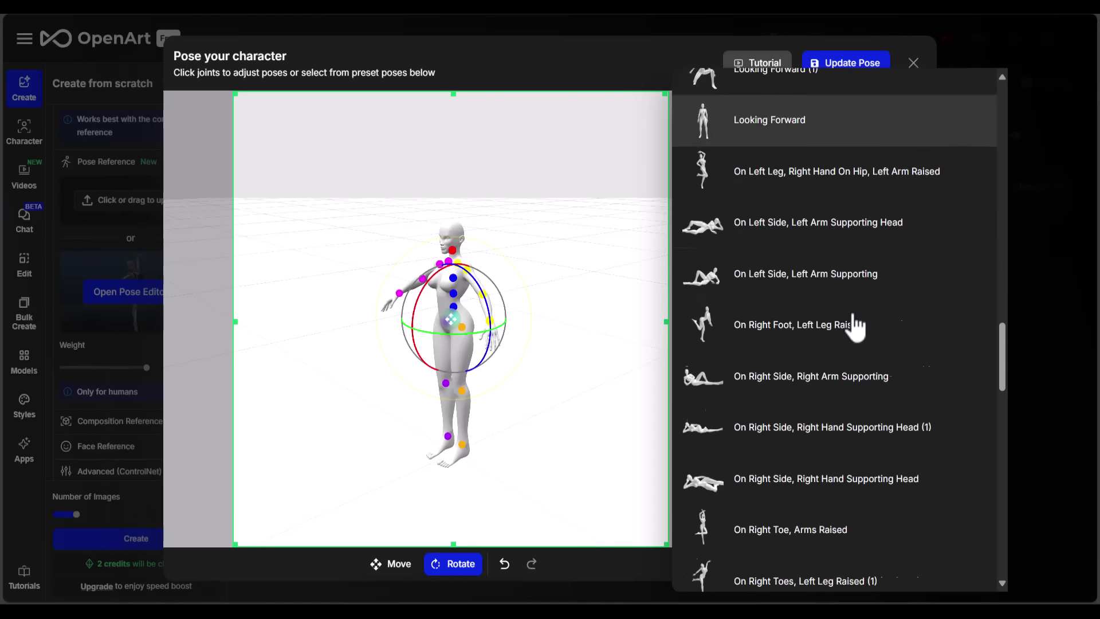
pyautogui.scroll(-18, 856, 324)
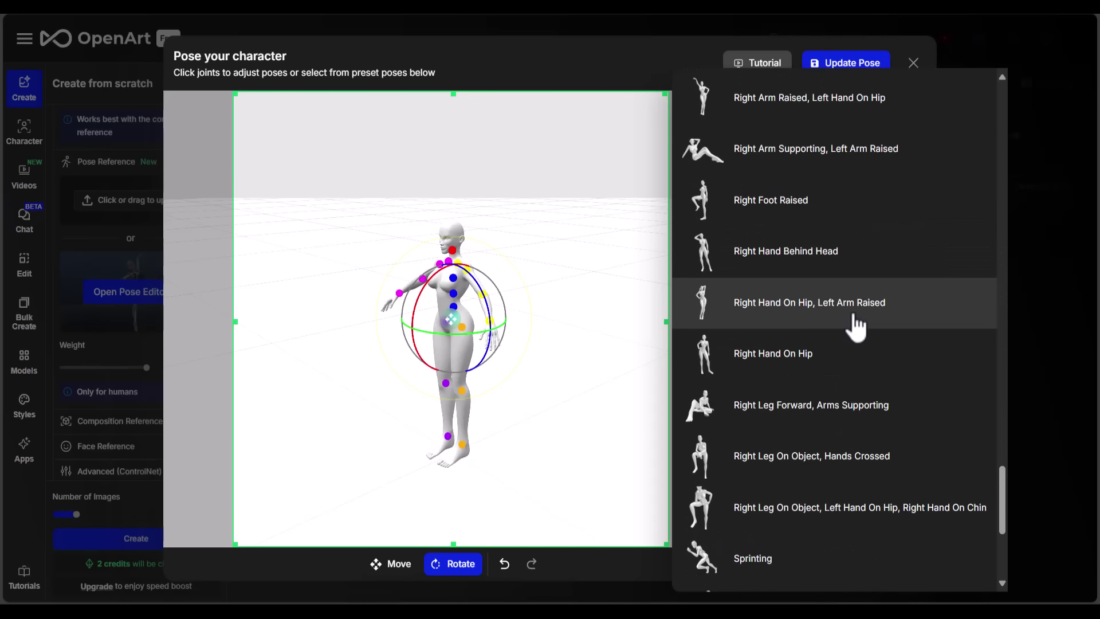
pyautogui.scroll(-3, 856, 324)
pyautogui.scroll(-1, 856, 325)
pyautogui.scroll(-2, 855, 325)
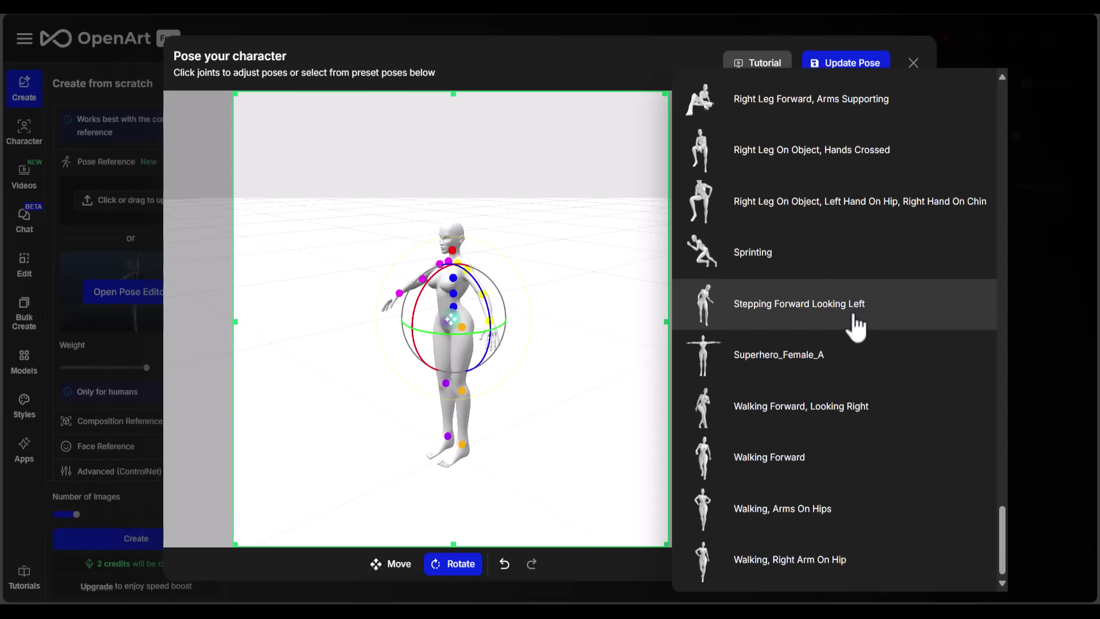
# - Try preset poses on the 3D model, including Hands On Hips Looking Over Shoulder and Leaping Forward, Arms Extended Backwards
pyautogui.click(855, 325)
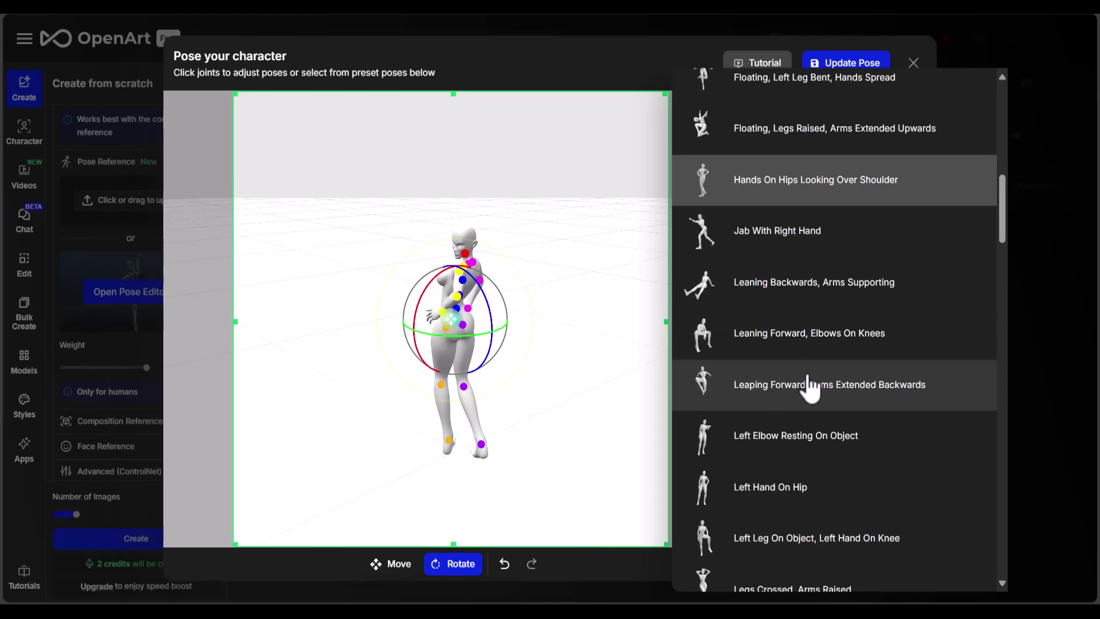
pyautogui.click(810, 387)
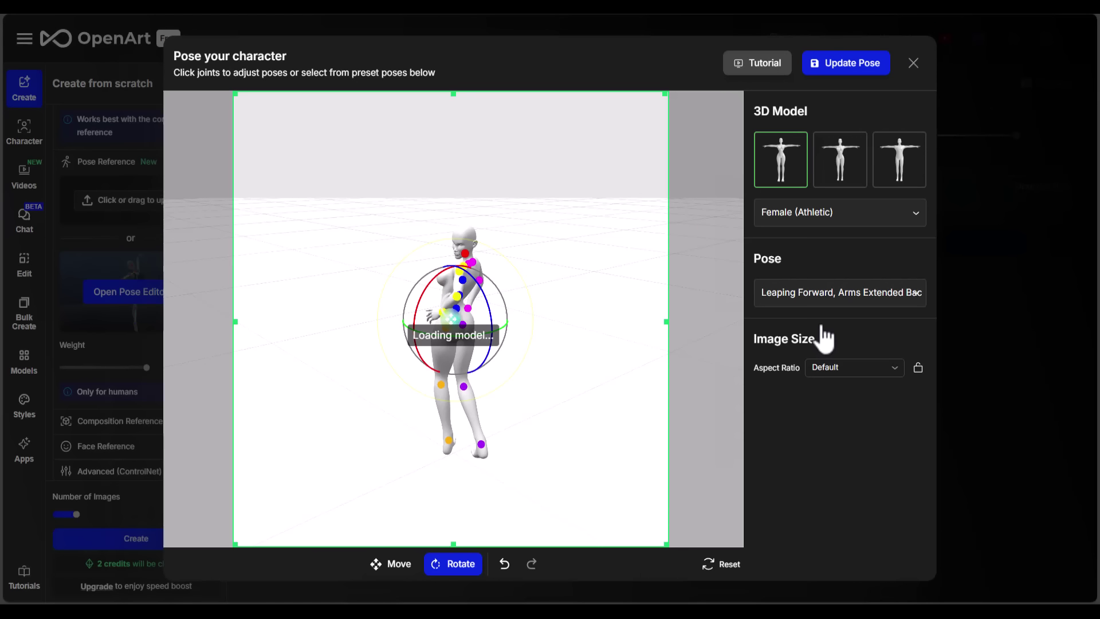
pyautogui.click(830, 294)
pyautogui.scroll(-5, 831, 321)
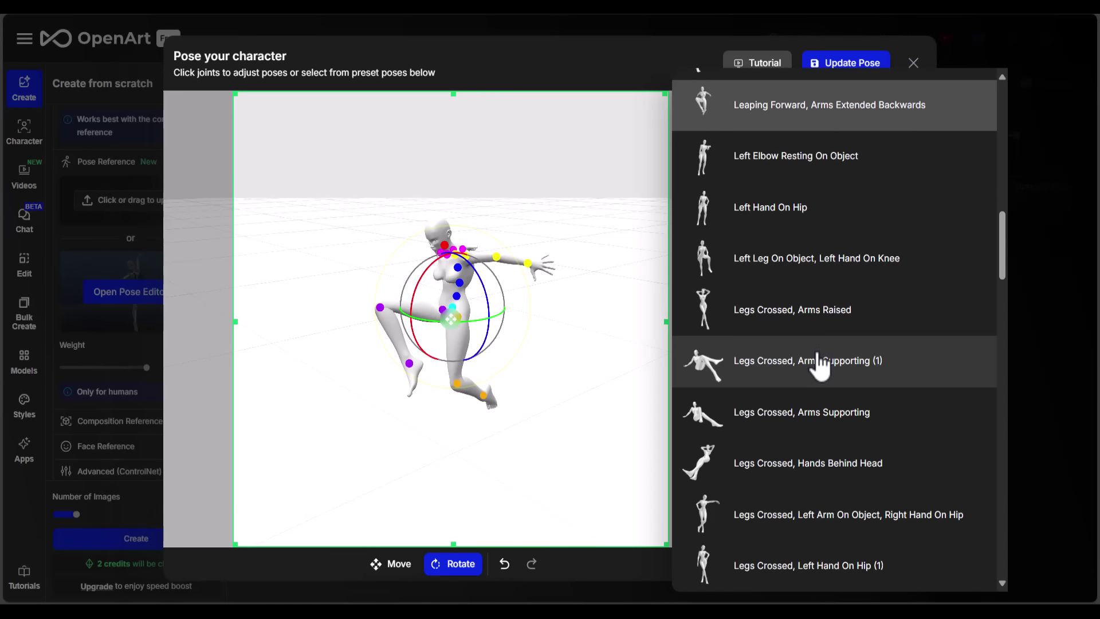
pyautogui.click(825, 513)
pyautogui.click(858, 220)
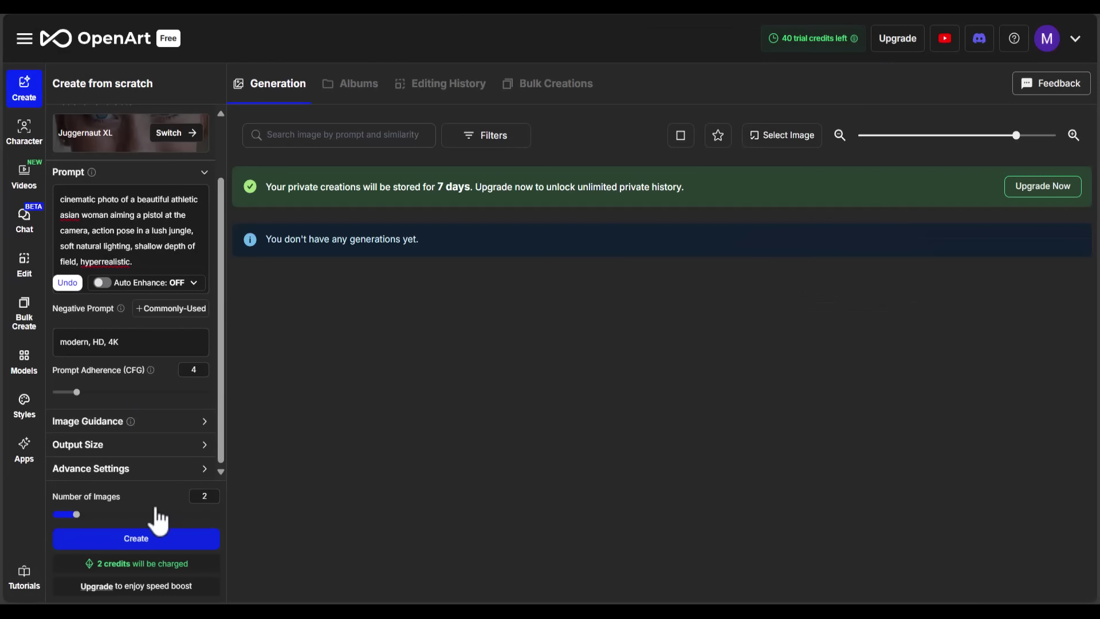
# - Expand the Advance Settings, examine the tiling, sampler, seed, steps and upscale options, and collapse them again
pyautogui.click(157, 473)
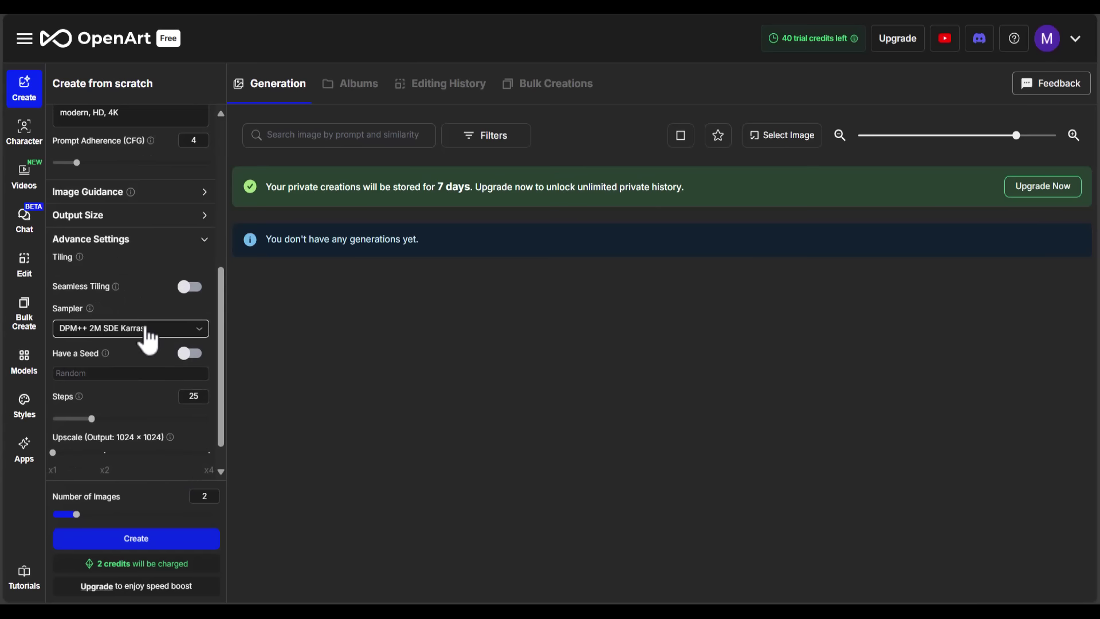
pyautogui.scroll(-1, 145, 338)
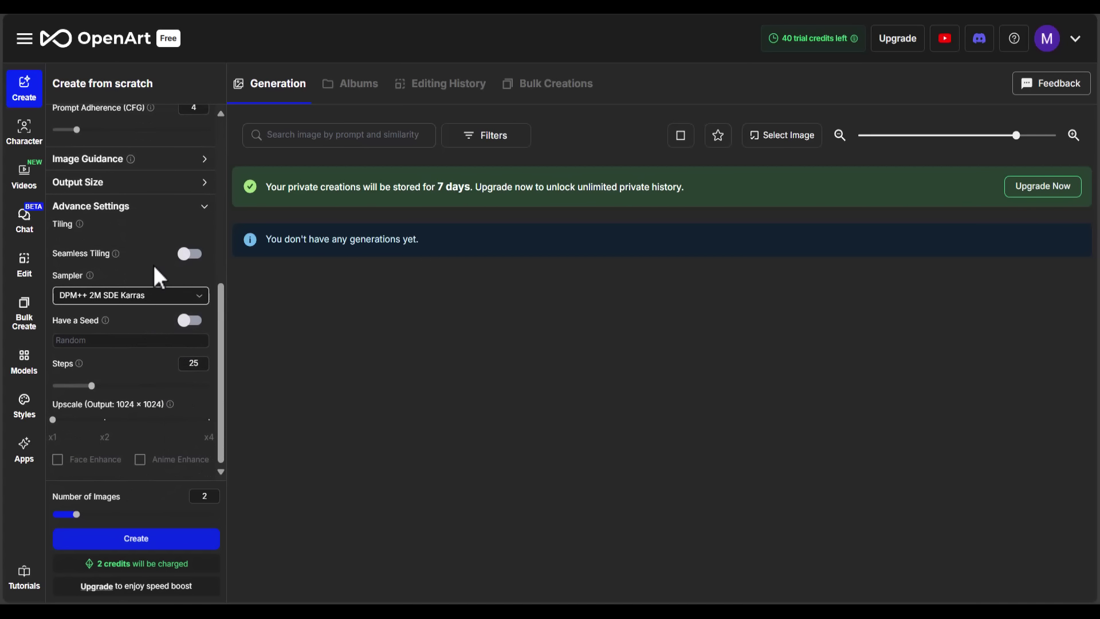
pyautogui.click(202, 210)
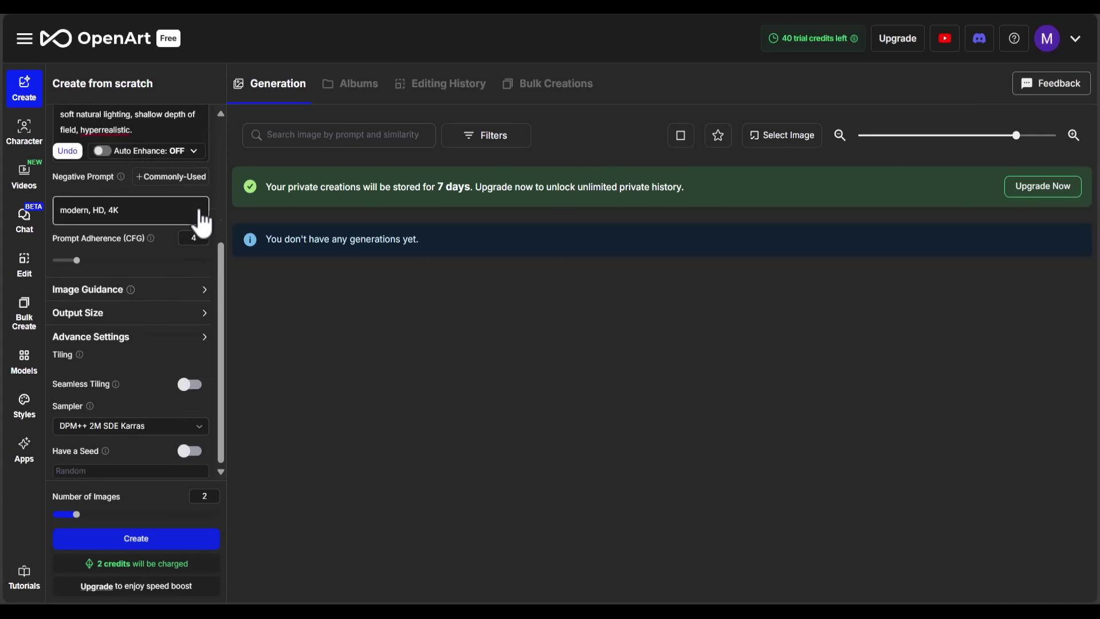
# - Set the output size's aspect ratio to Portrait (9:16) and start generating the images
pyautogui.click(203, 446)
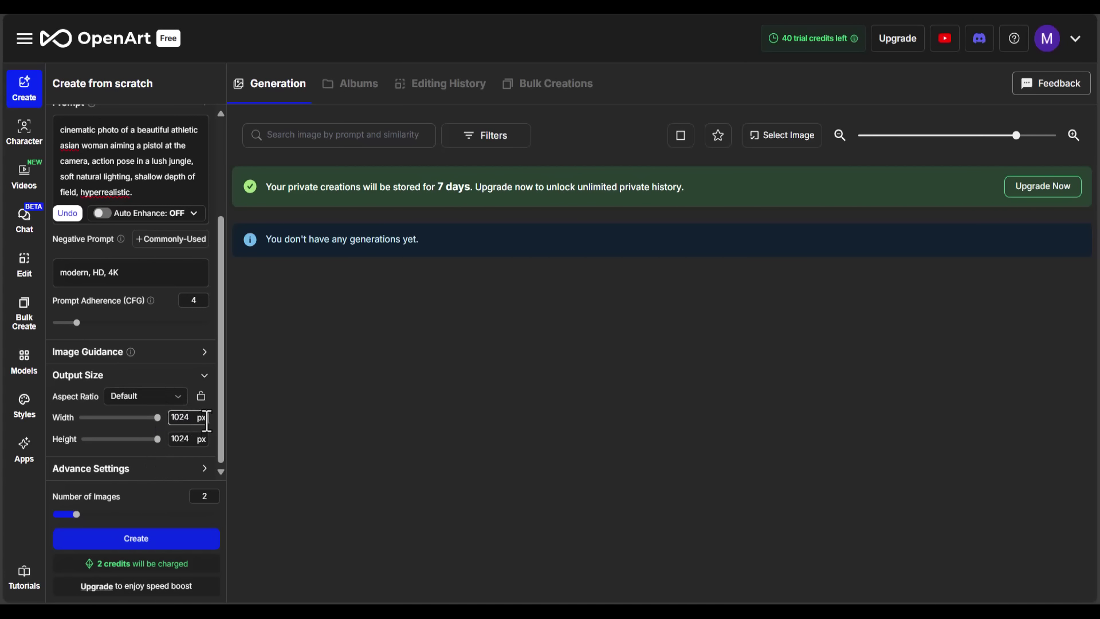
pyautogui.click(184, 395)
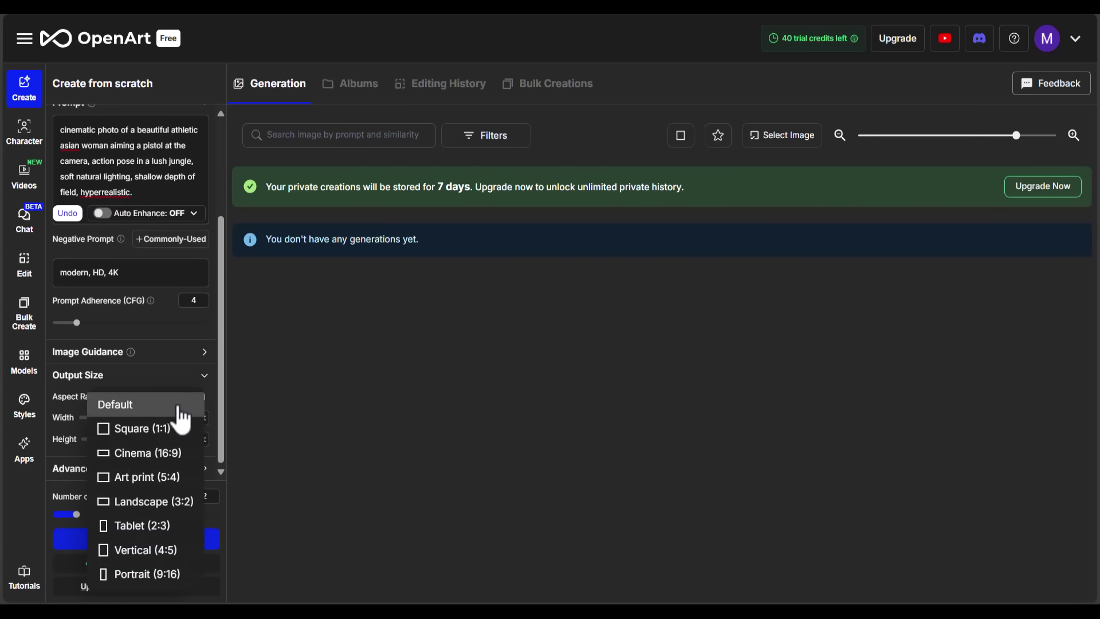
pyautogui.click(150, 573)
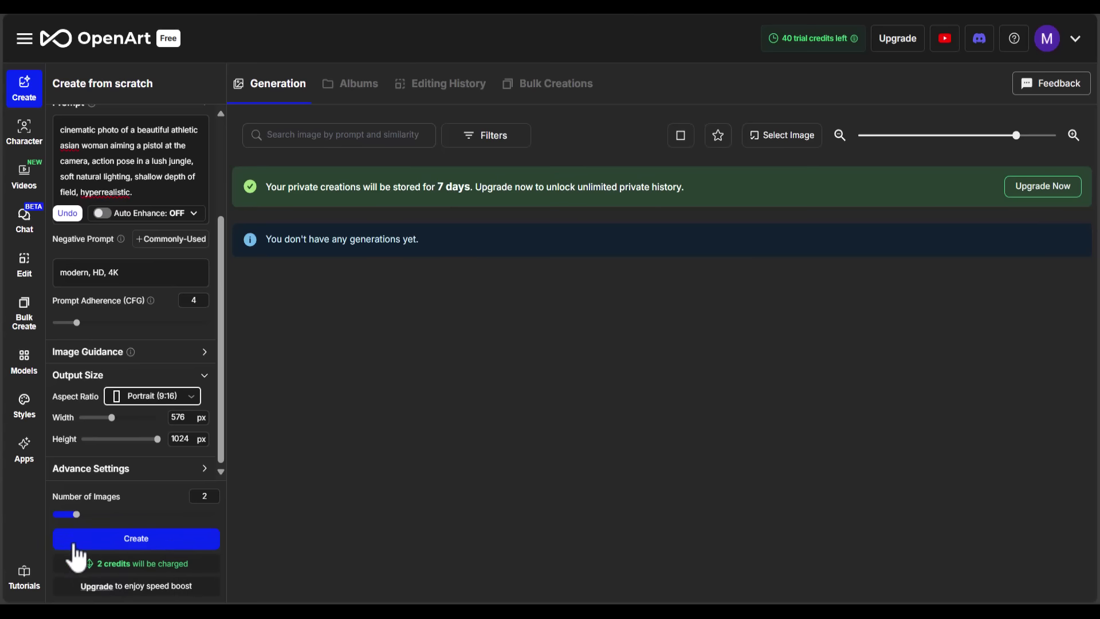
pyautogui.click(143, 541)
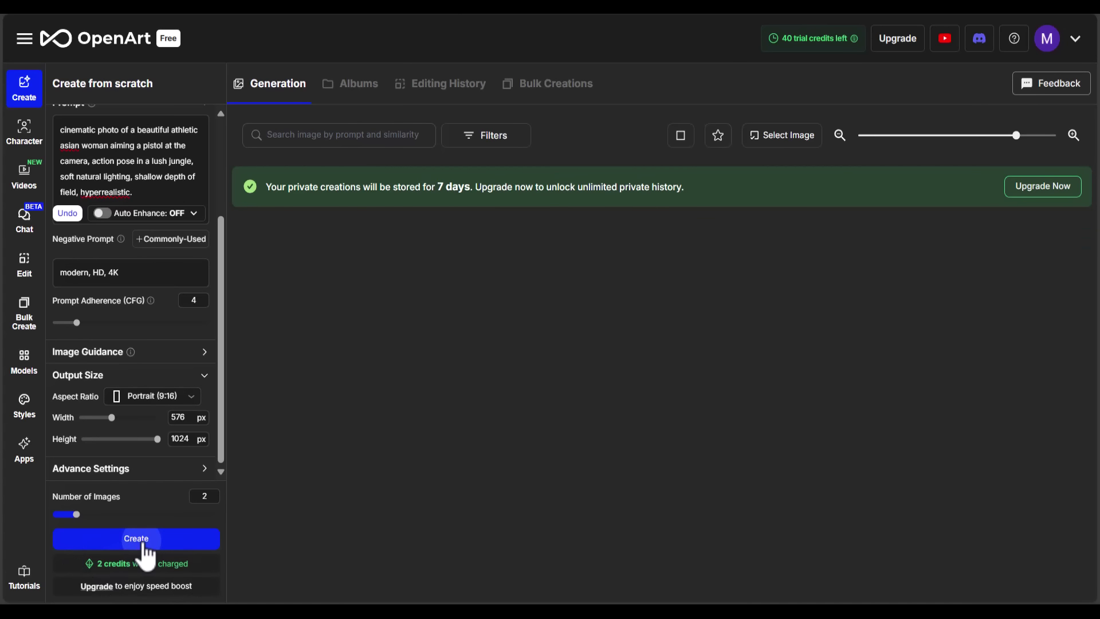